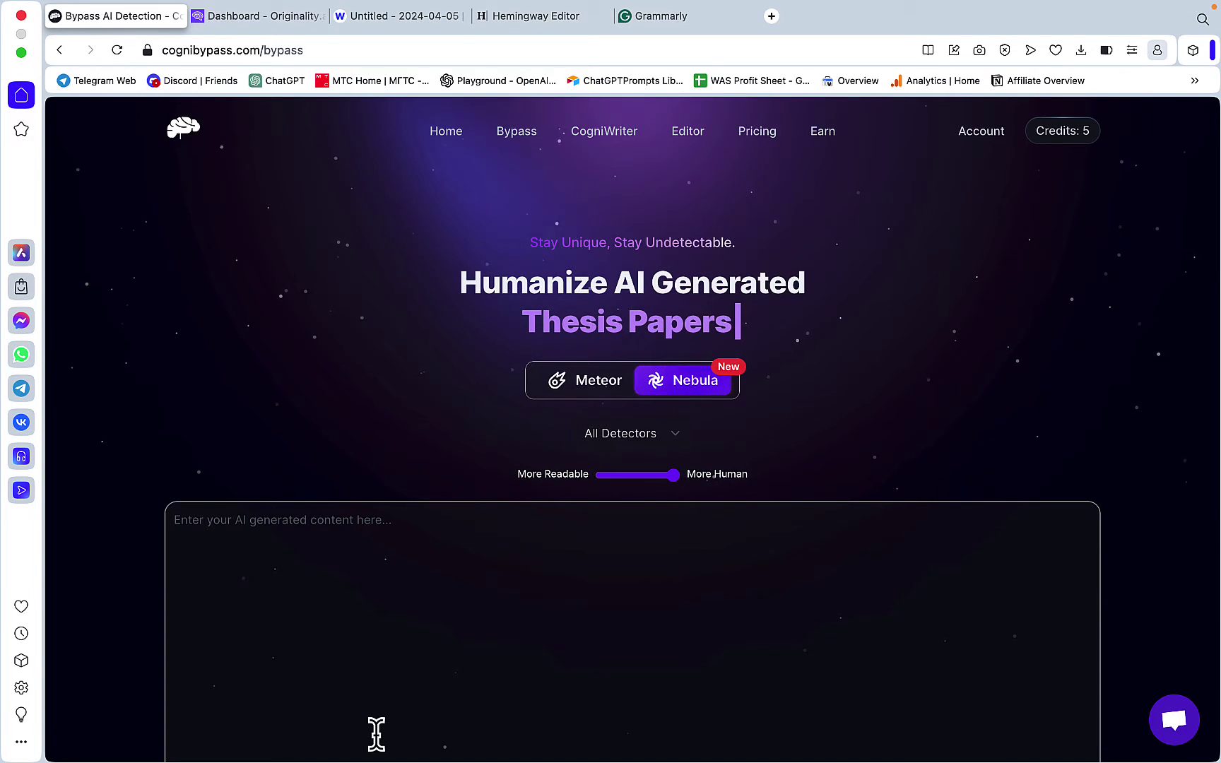
Switch from CogniBypass to the TrickMeNot comparison workbook in Excel
{"action": "mouse_move", "coordinate": [790, 749]}
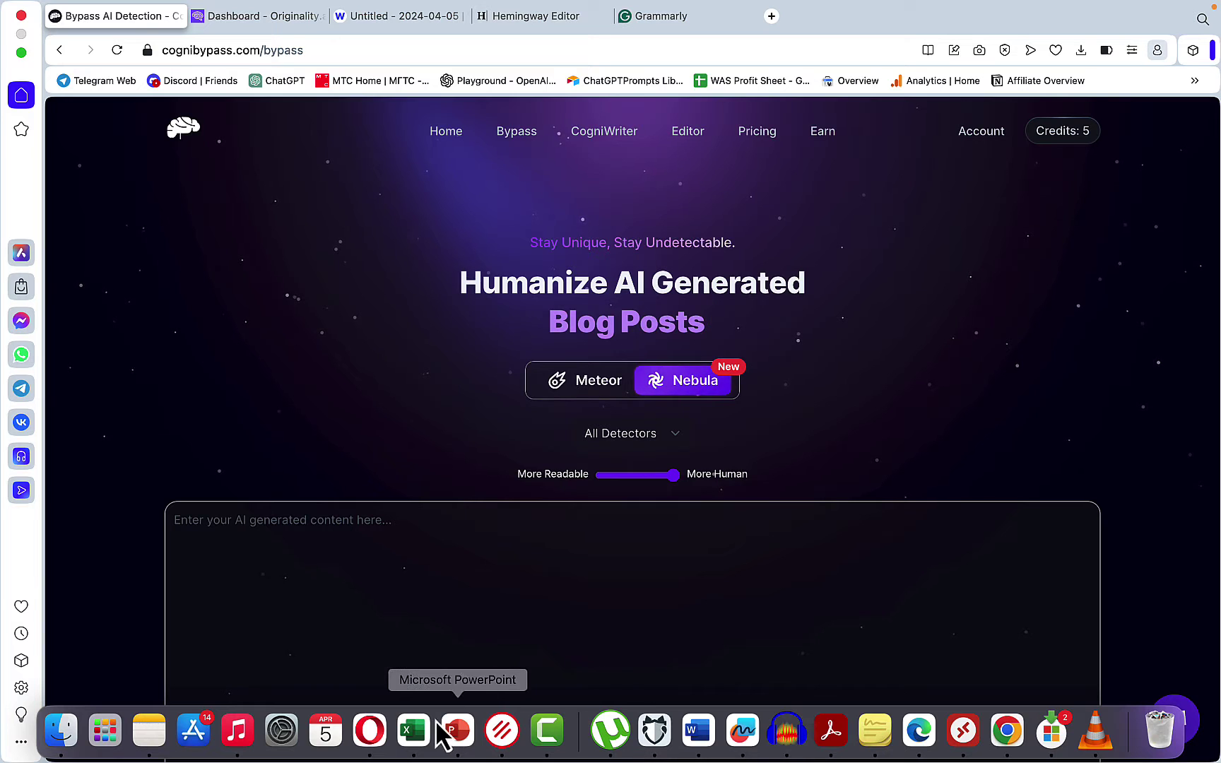
Inspect cells D5, E5, F8 and G8 in the TrickMeNot workbook, leaving every value unchanged
{"action": "left_click", "coordinate": [426, 741]}
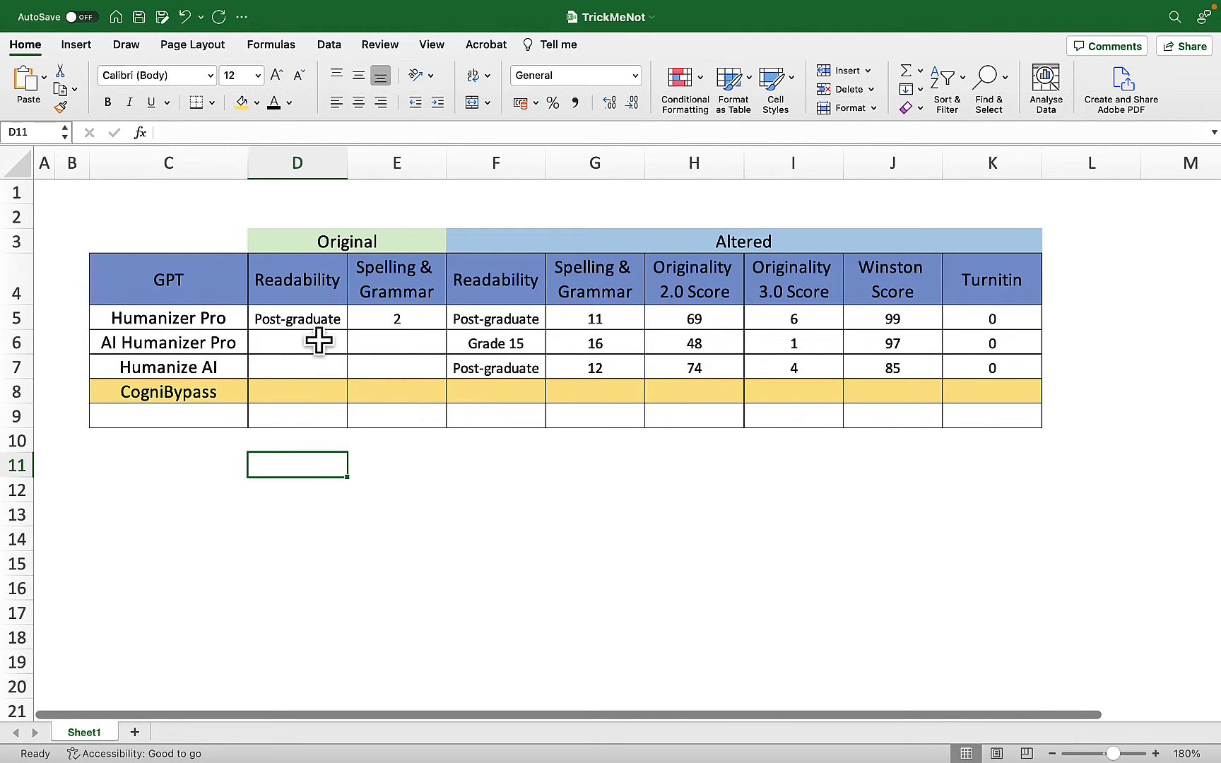
{"action": "left_click", "coordinate": [303, 321]}
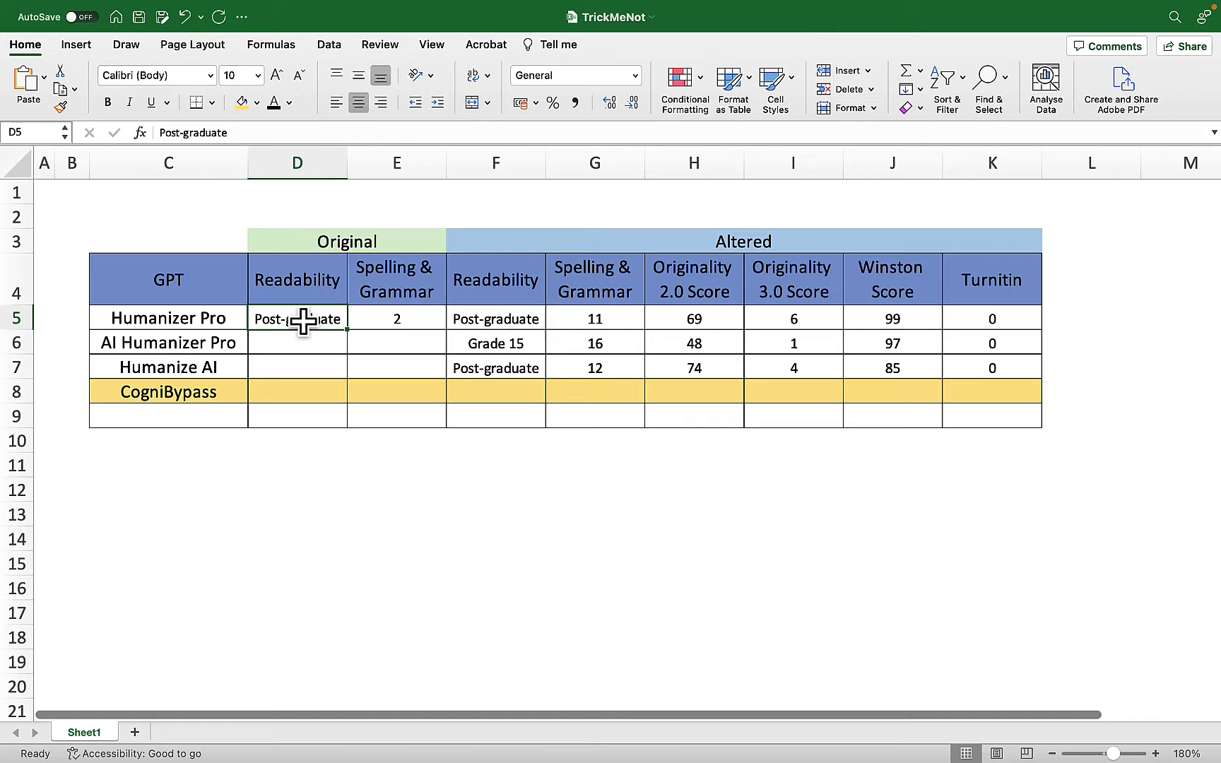
{"action": "key", "text": "super+z"}
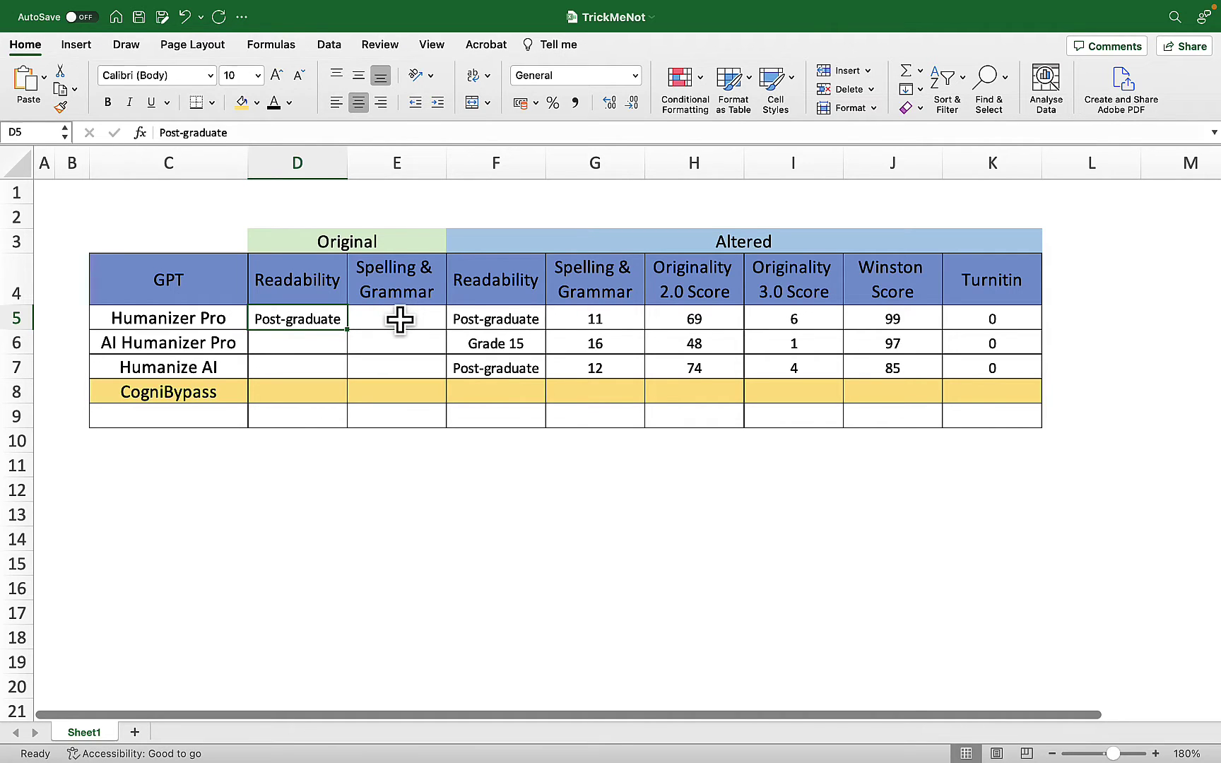
{"action": "key", "text": "super+y"}
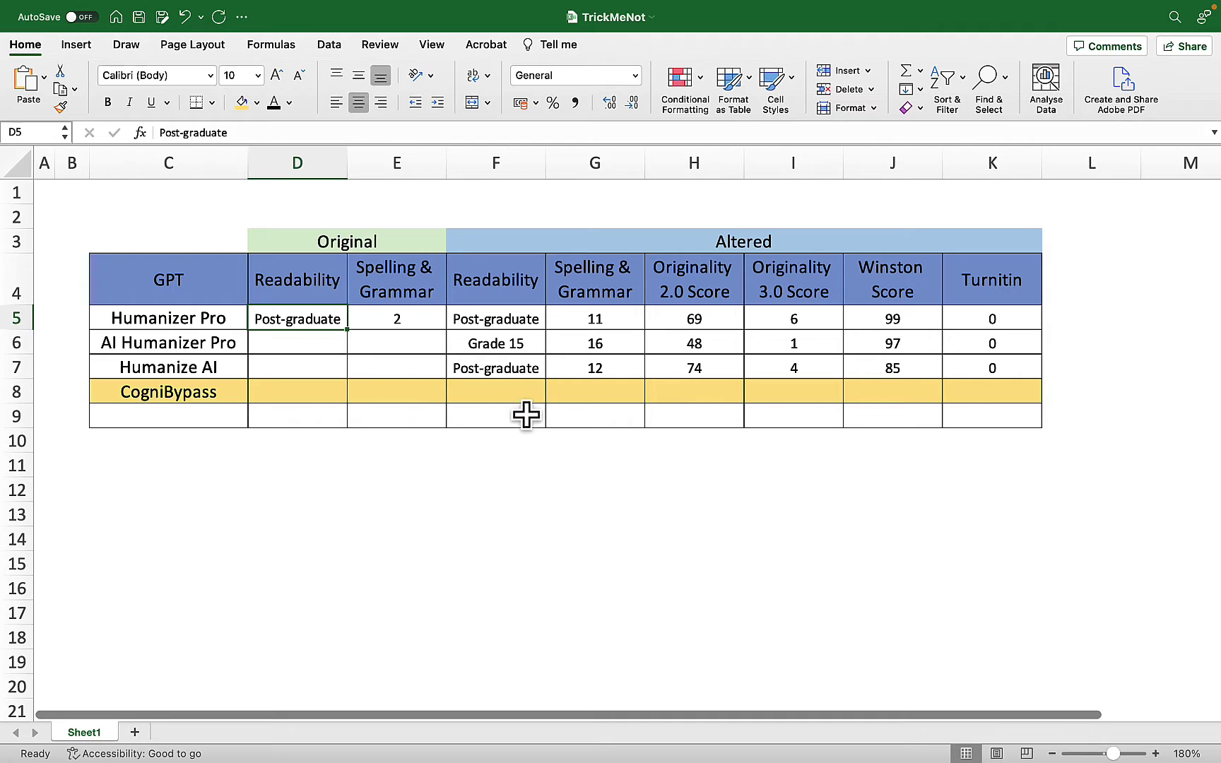
{"action": "left_click", "coordinate": [486, 391]}
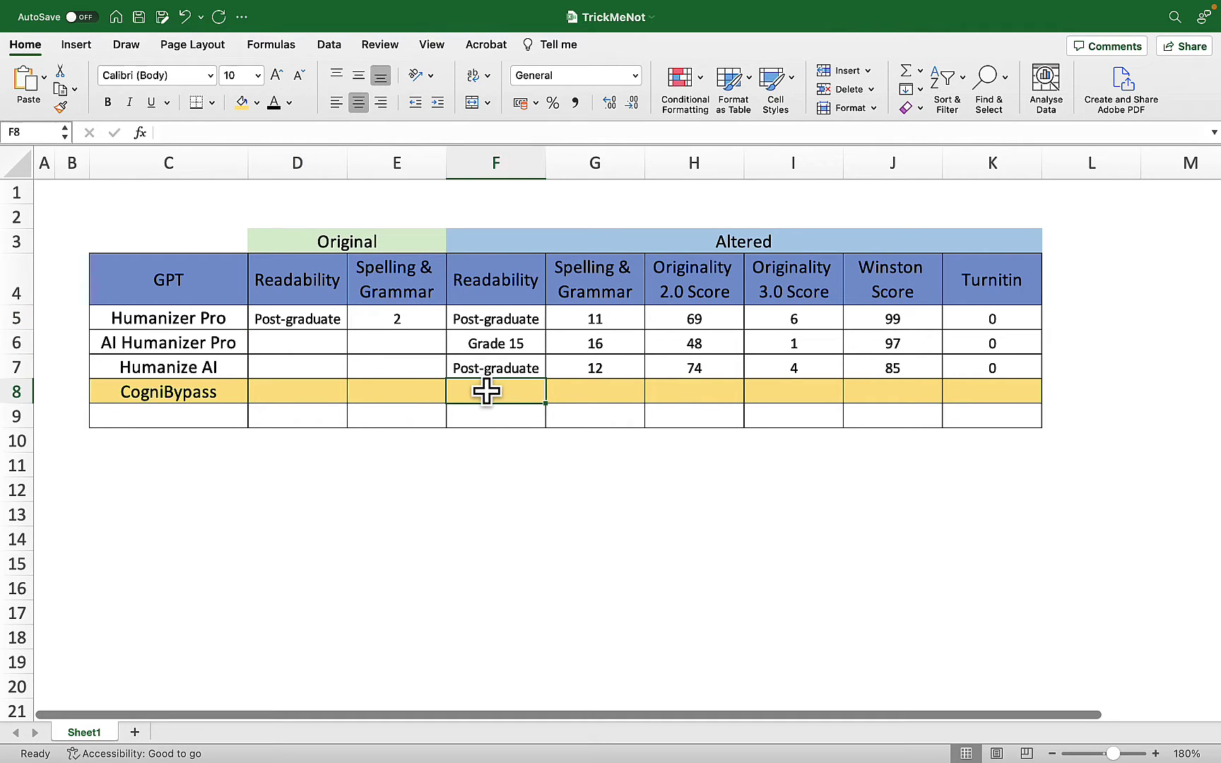
{"action": "left_click", "coordinate": [584, 394]}
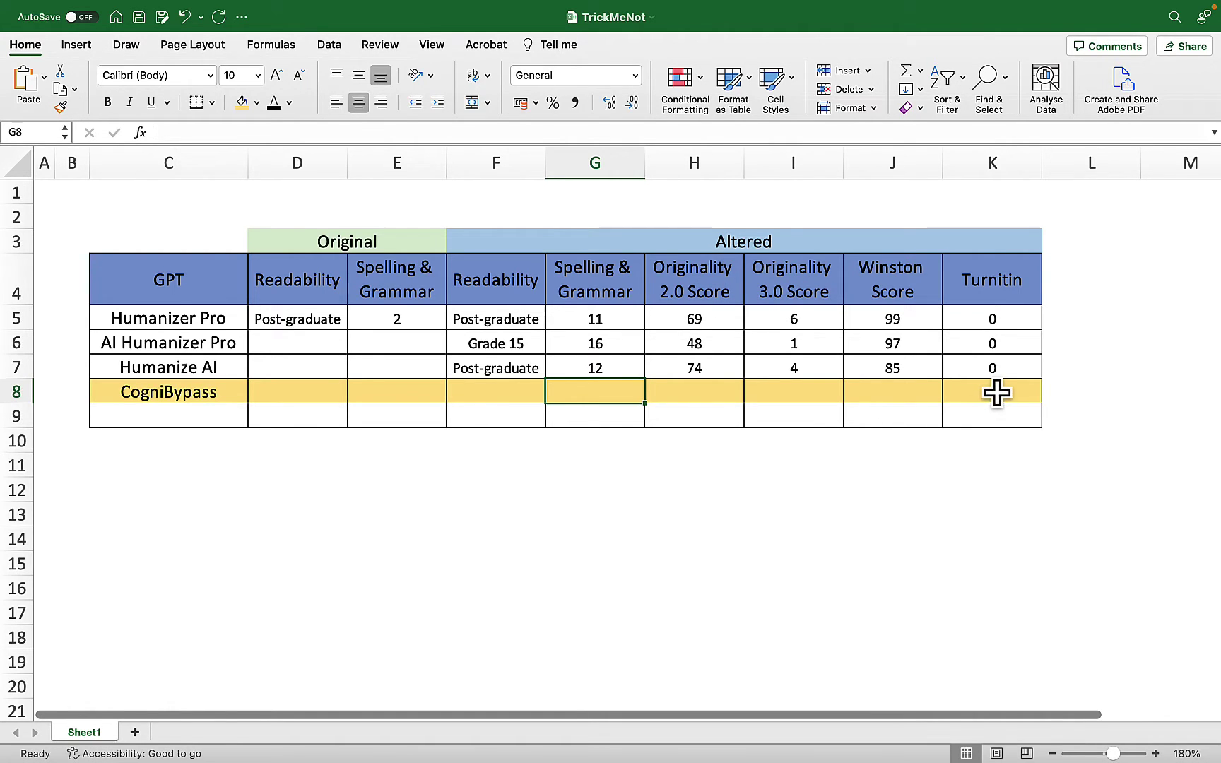
Return to CogniBypass, passing through CogniWriter and Editor before landing on the Bypass page
{"action": "key", "text": "super+Tab"}
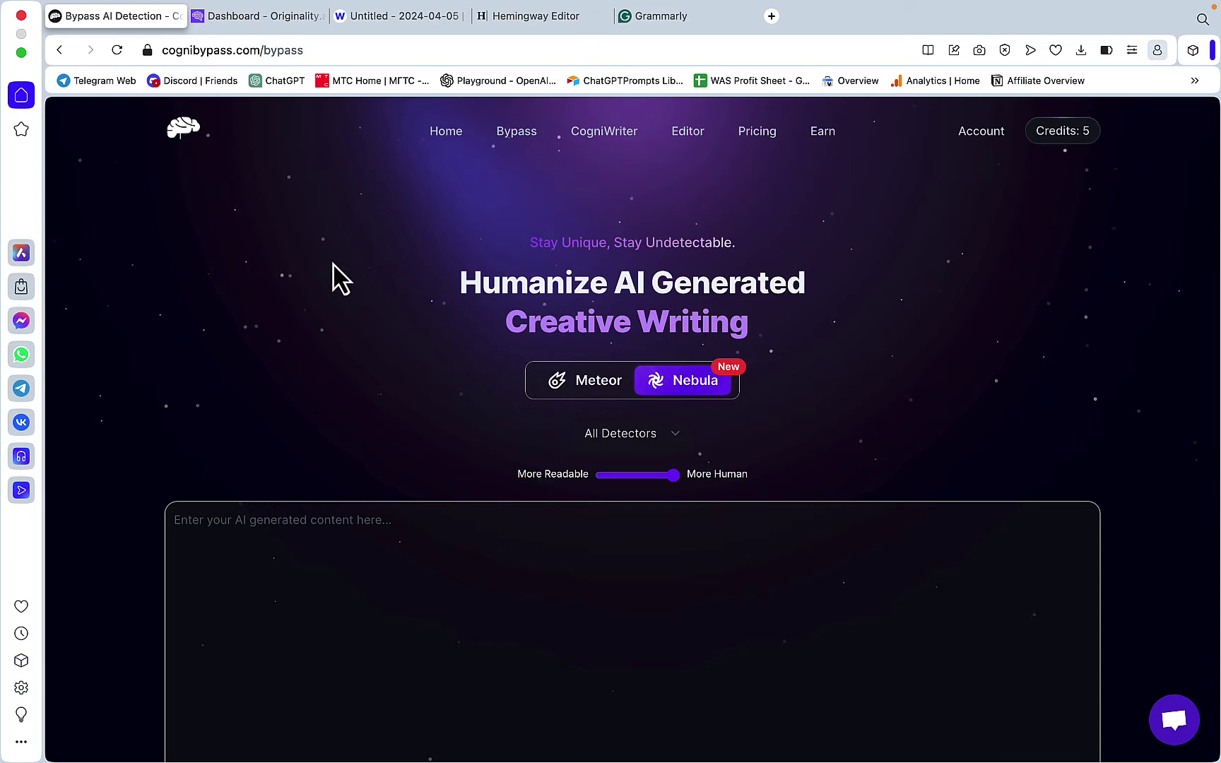
{"action": "left_click", "coordinate": [620, 134]}
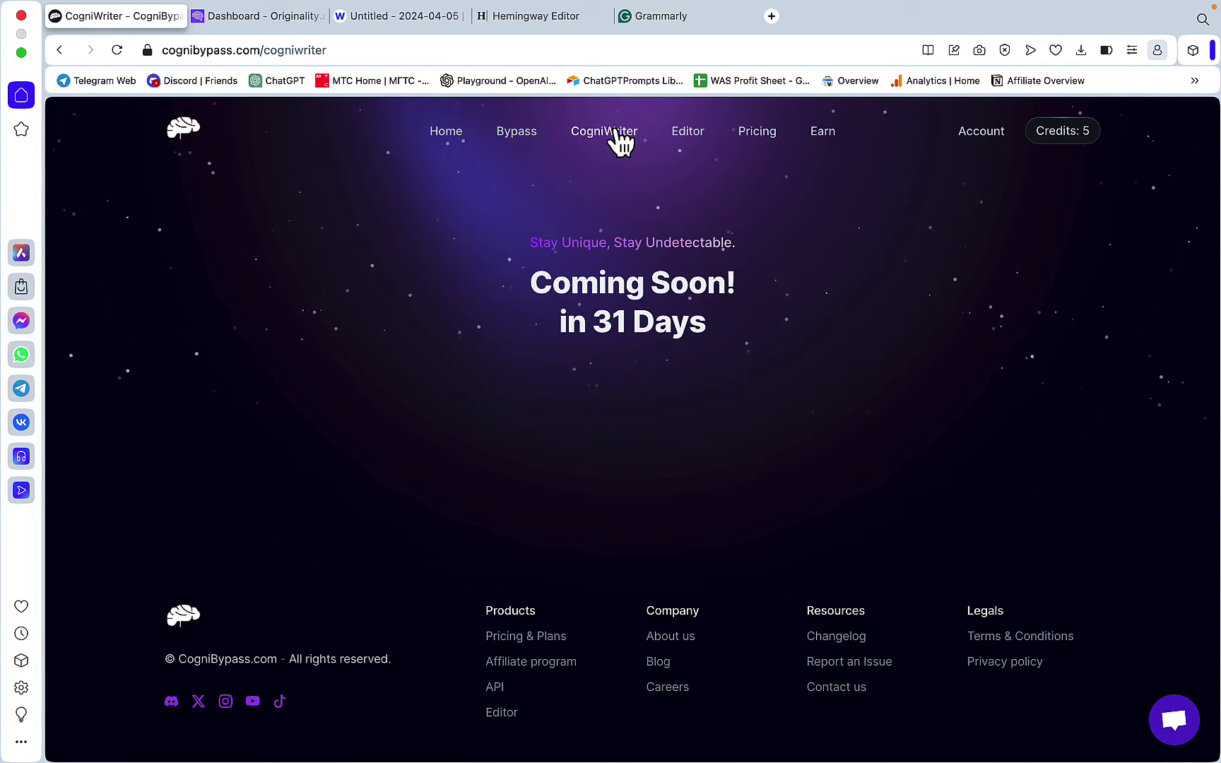
{"action": "left_click", "coordinate": [688, 138]}
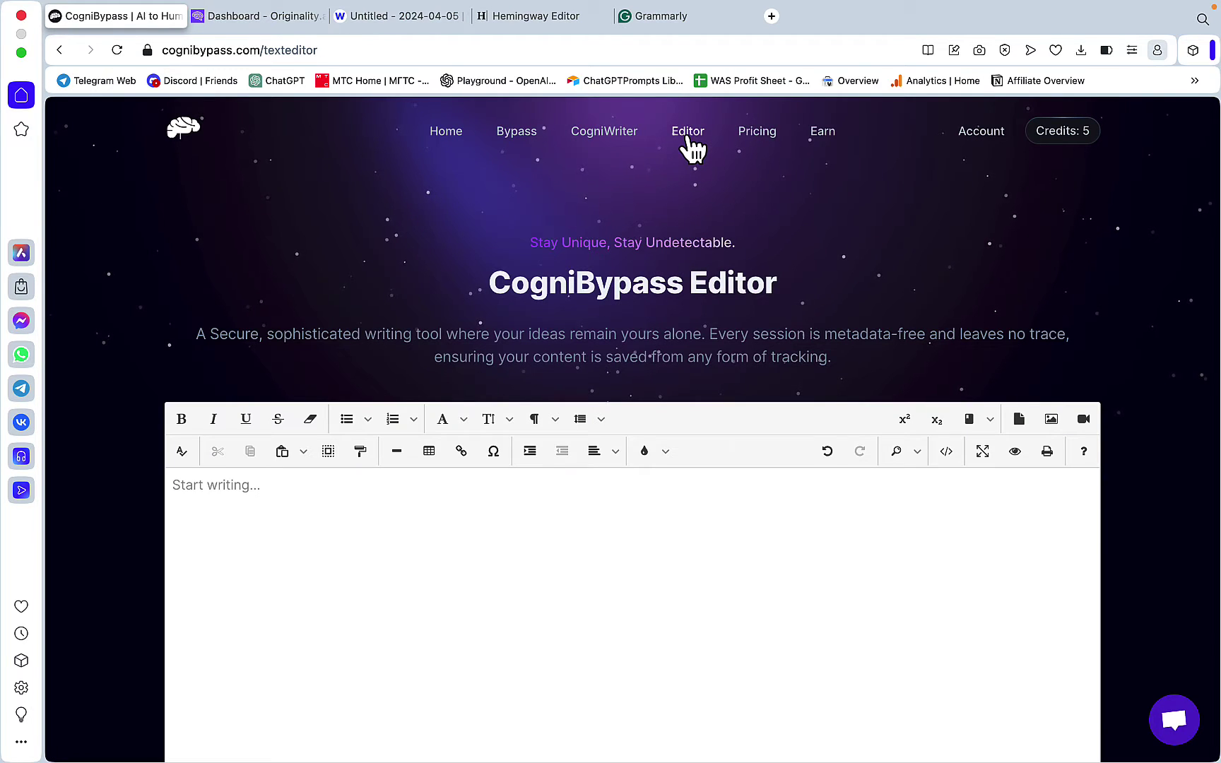
{"action": "left_click", "coordinate": [518, 138]}
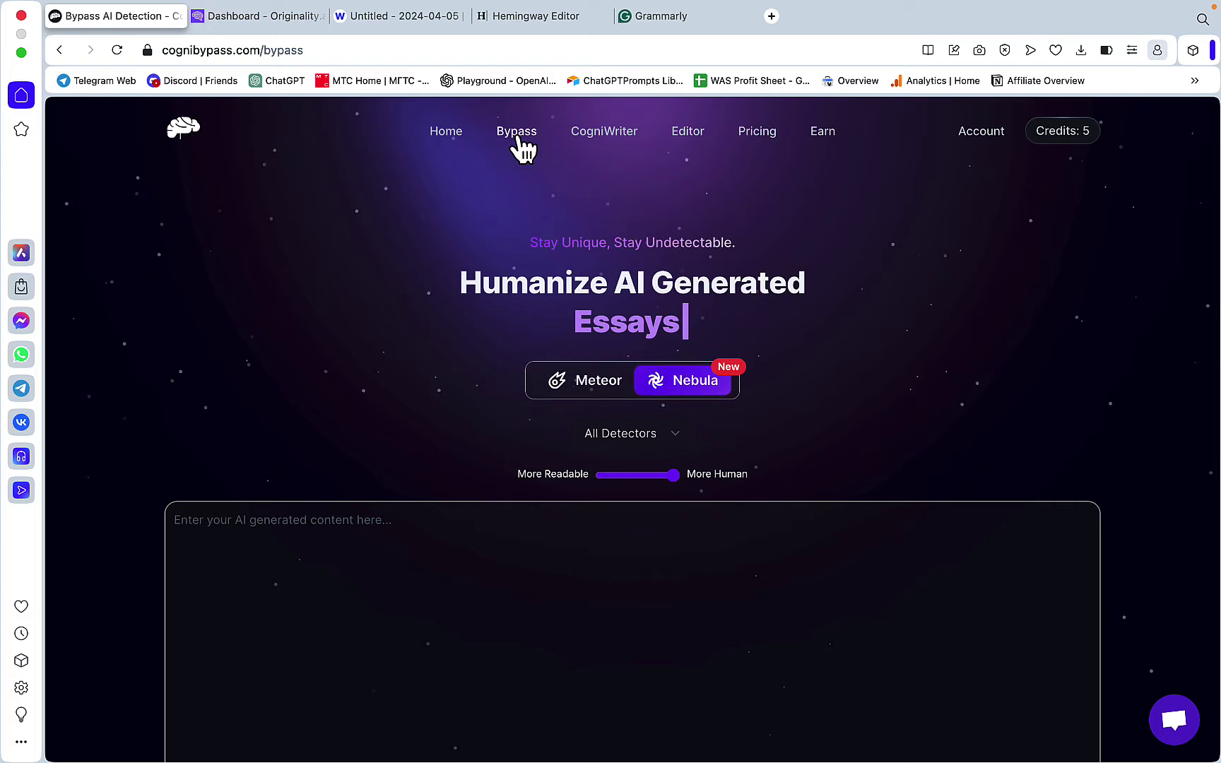
Keep the Nebula model, target the Originality.ai detector, and focus the empty essay input box
{"action": "scroll", "coordinate": [861, 375], "scroll_direction": "down", "scroll_amount": 1}
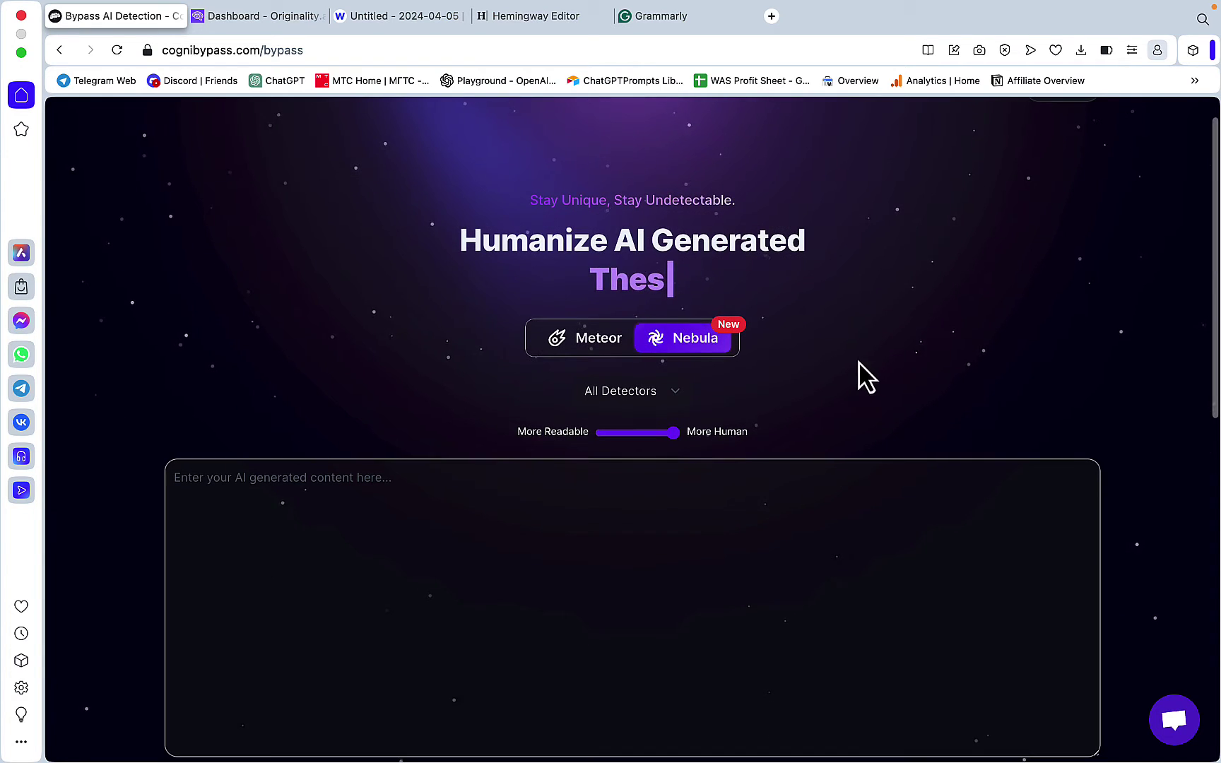
{"action": "left_click", "coordinate": [595, 353]}
{"action": "mouse_move", "coordinate": [678, 352]}
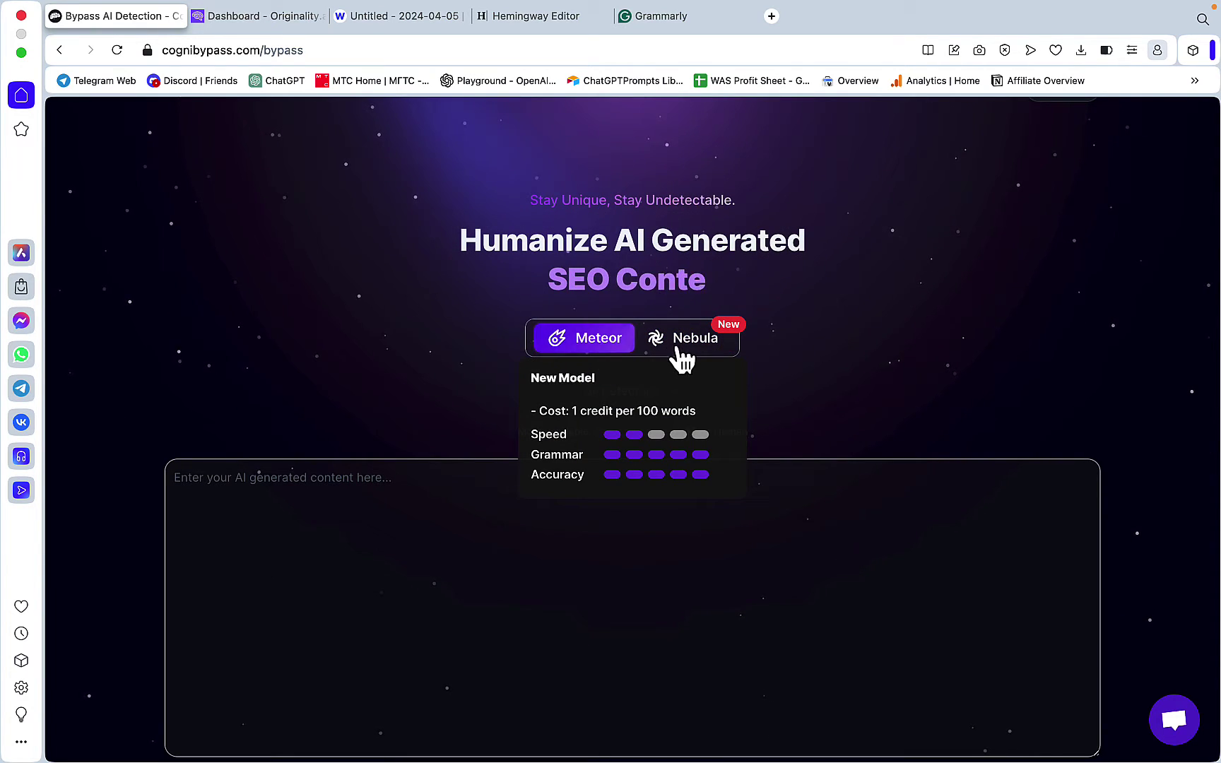
{"action": "left_click", "coordinate": [695, 352]}
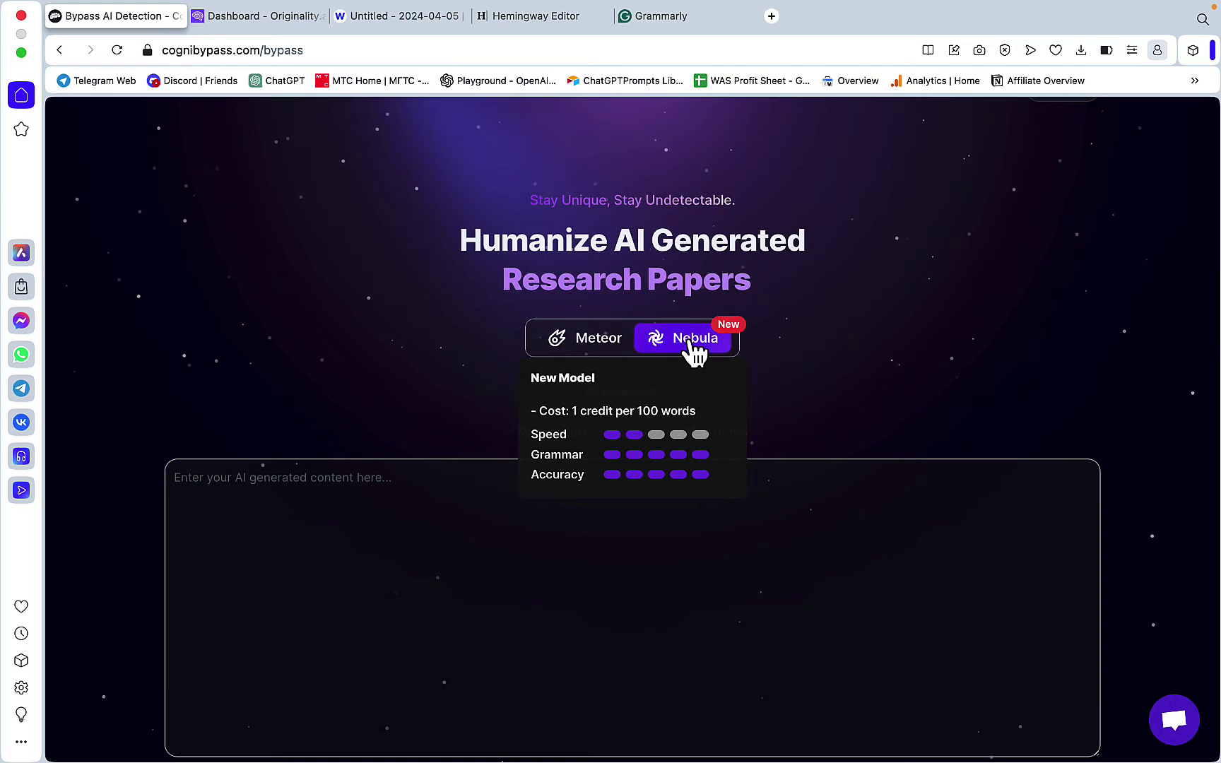
{"action": "scroll", "coordinate": [777, 297], "scroll_direction": "down", "scroll_amount": 3}
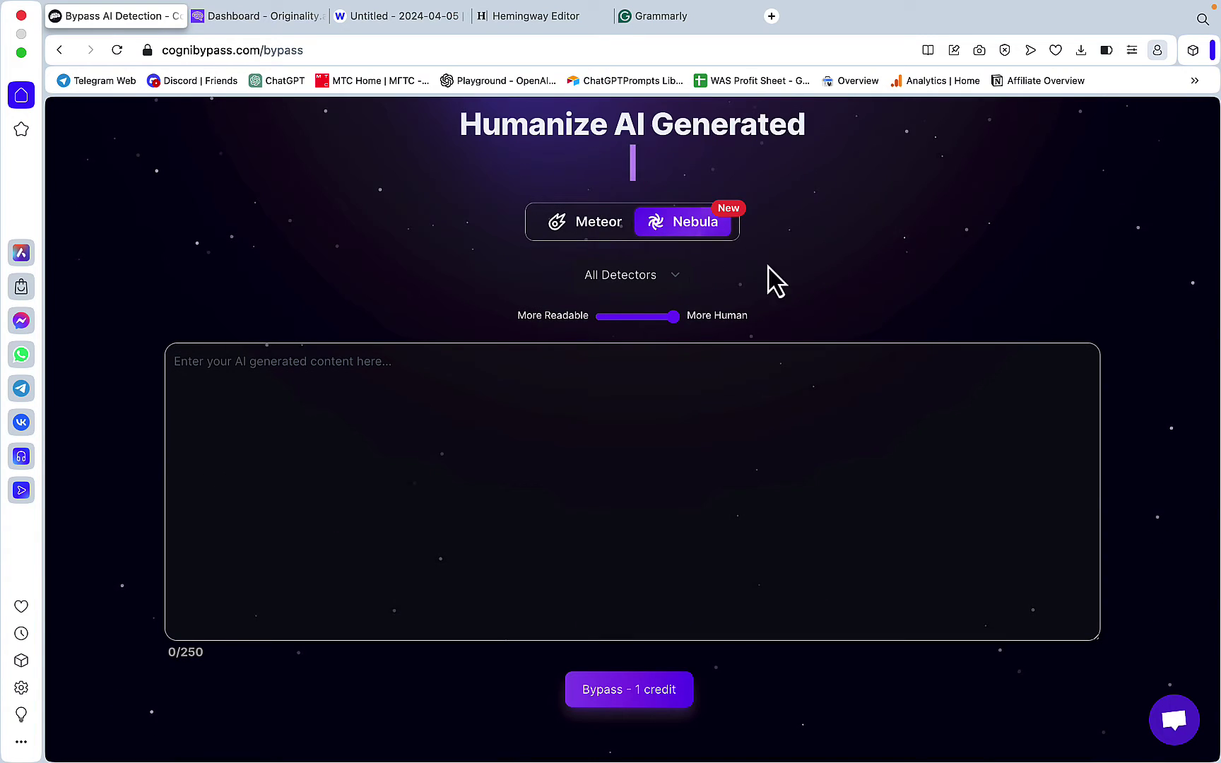
{"action": "left_click", "coordinate": [667, 276]}
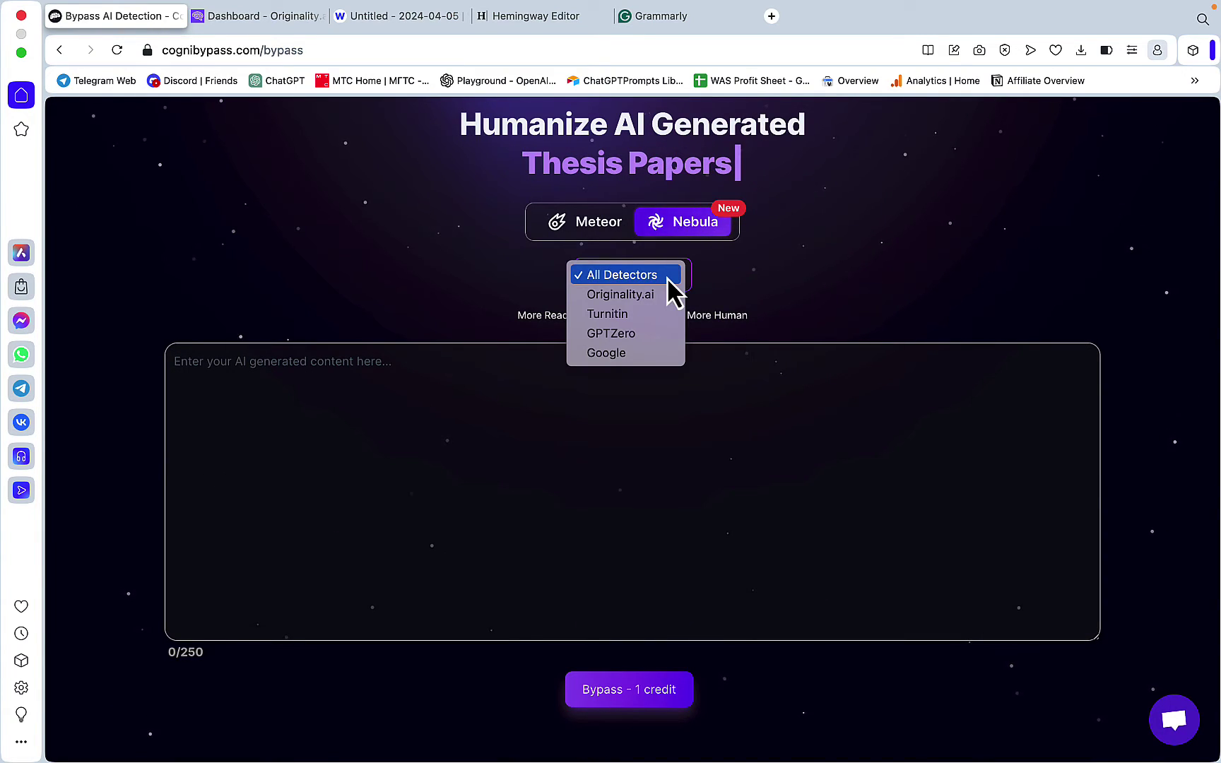
{"action": "left_click", "coordinate": [628, 296]}
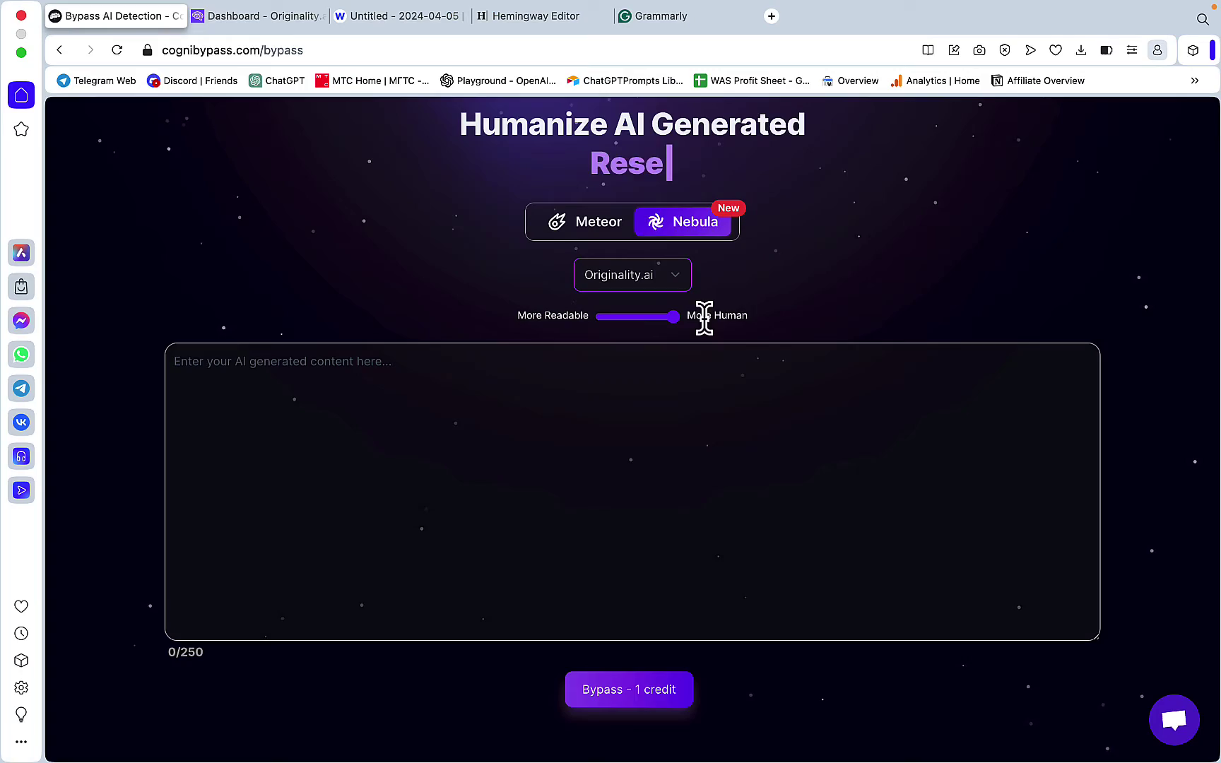
{"action": "left_click", "coordinate": [245, 363]}
Paste the Industrial Revolution essay into the CogniBypass input box and scroll through it
{"action": "key", "text": "super+v"}
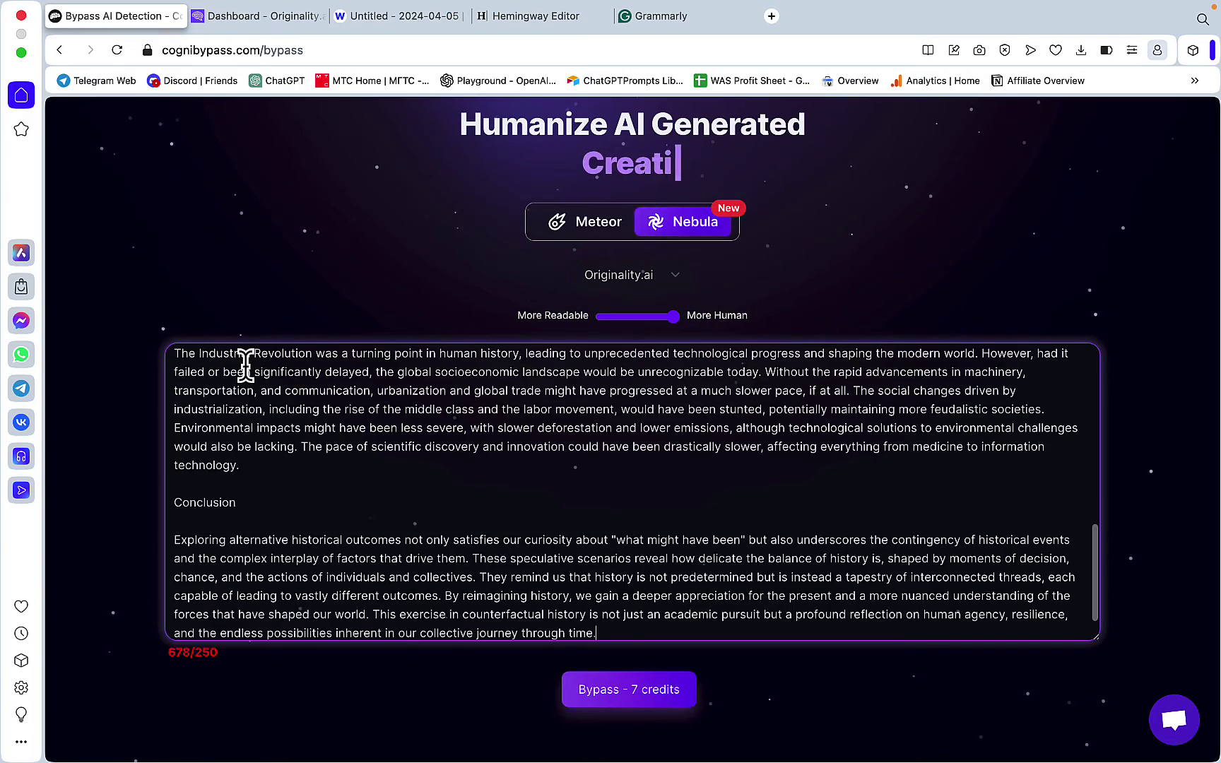
{"action": "scroll", "coordinate": [662, 363], "scroll_direction": "down", "scroll_amount": 5}
{"action": "scroll", "coordinate": [667, 382], "scroll_direction": "up", "scroll_amount": 8}
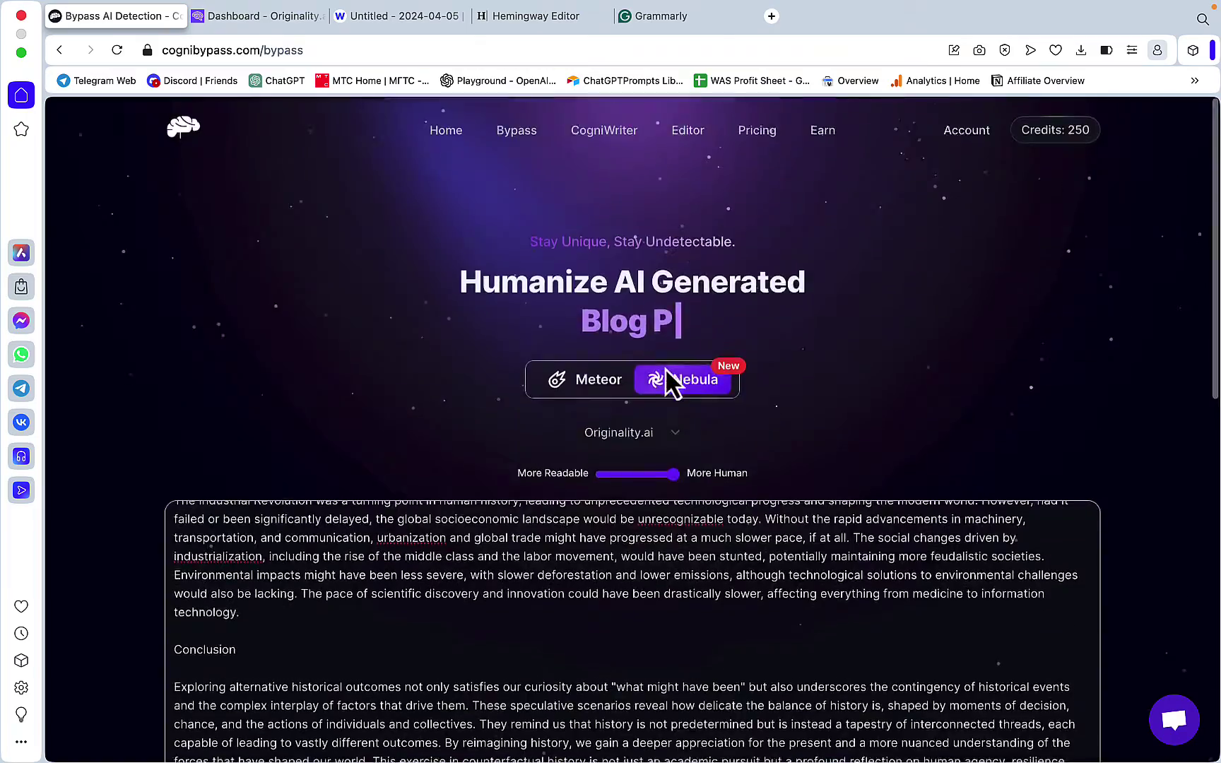
{"action": "scroll", "coordinate": [667, 381], "scroll_direction": "down", "scroll_amount": 7}
{"action": "scroll", "coordinate": [697, 332], "scroll_direction": "up", "scroll_amount": 3}
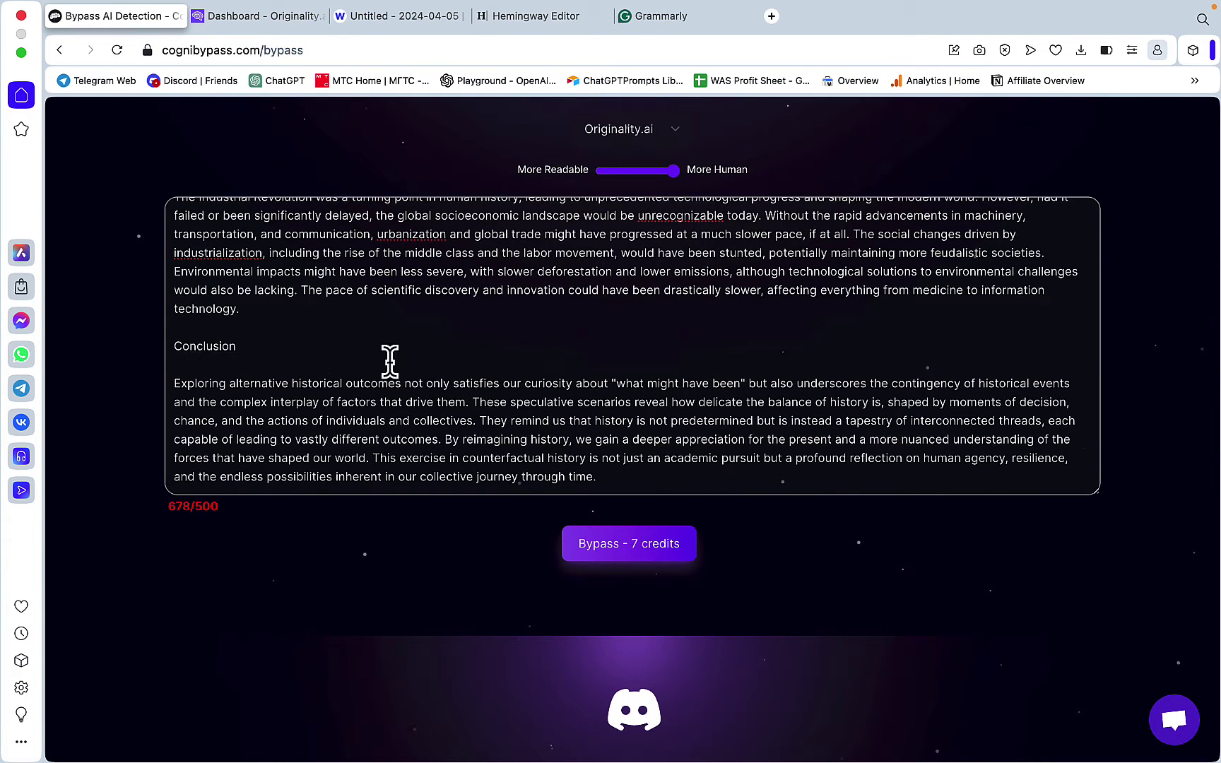
Delete the Conclusion and the opening paragraph, then copy the humanized output
{"action": "left_click_drag", "start_coordinate": [174, 345], "coordinate": [643, 477]}
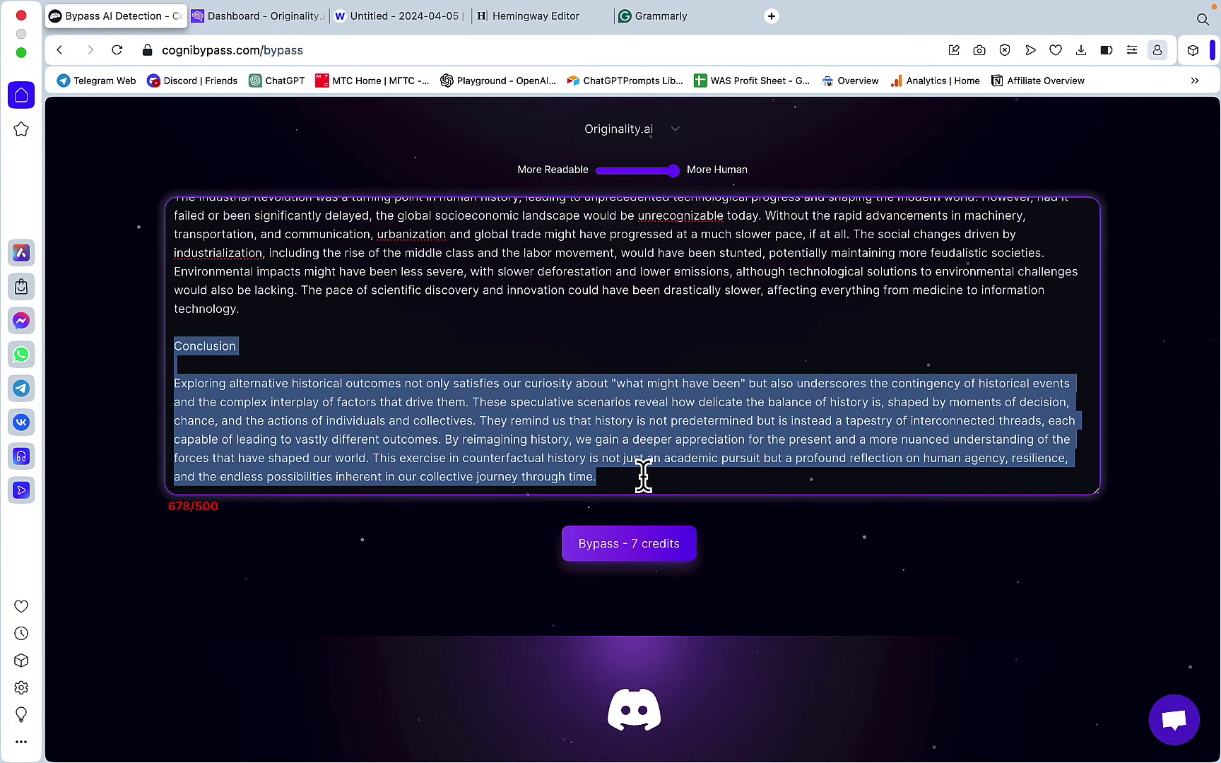
{"action": "key", "text": "BackSpace"}
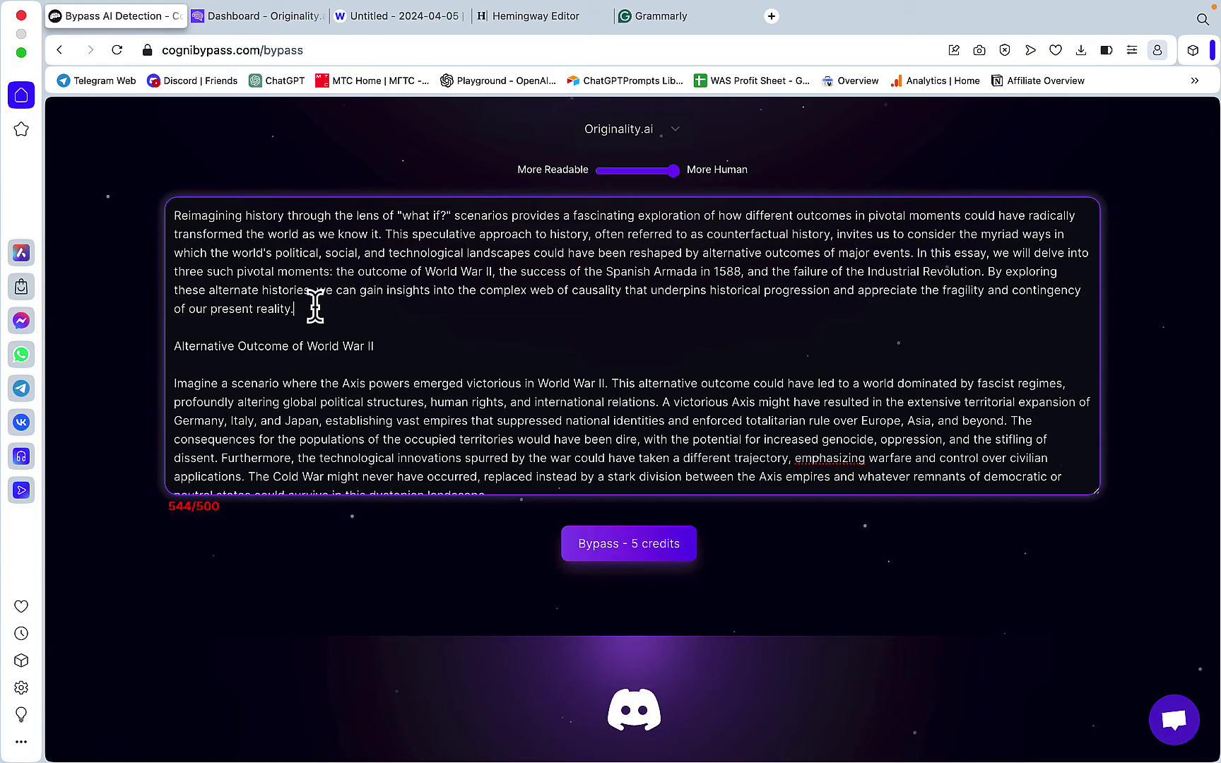
{"action": "left_click_drag", "start_coordinate": [315, 305], "coordinate": [150, 218]}
{"action": "key", "text": "BackSpace"}
{"action": "scroll", "coordinate": [273, 458], "scroll_direction": "down", "scroll_amount": 5}
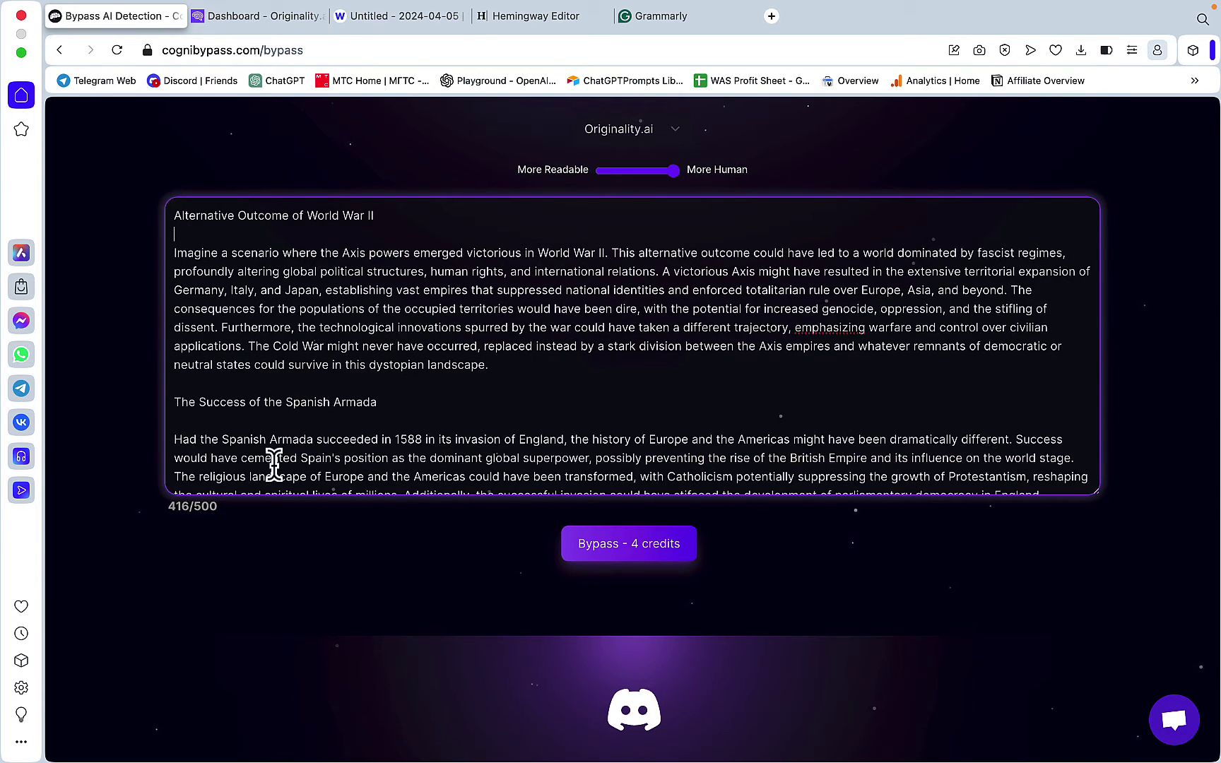
{"action": "left_click", "coordinate": [195, 672]}
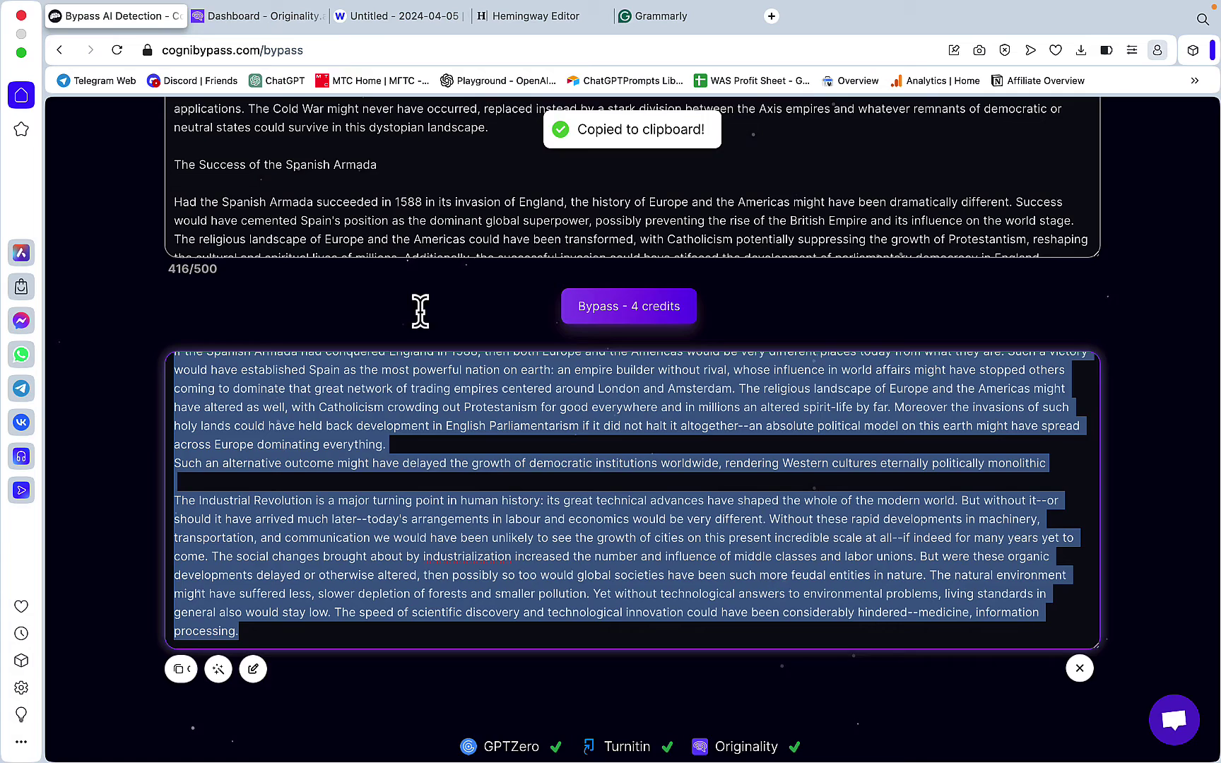
Paste the humanized text into Grammarly and record 11 as CogniBypass's spelling and grammar score
{"action": "left_click", "coordinate": [661, 15]}
{"action": "key", "text": "super+v"}
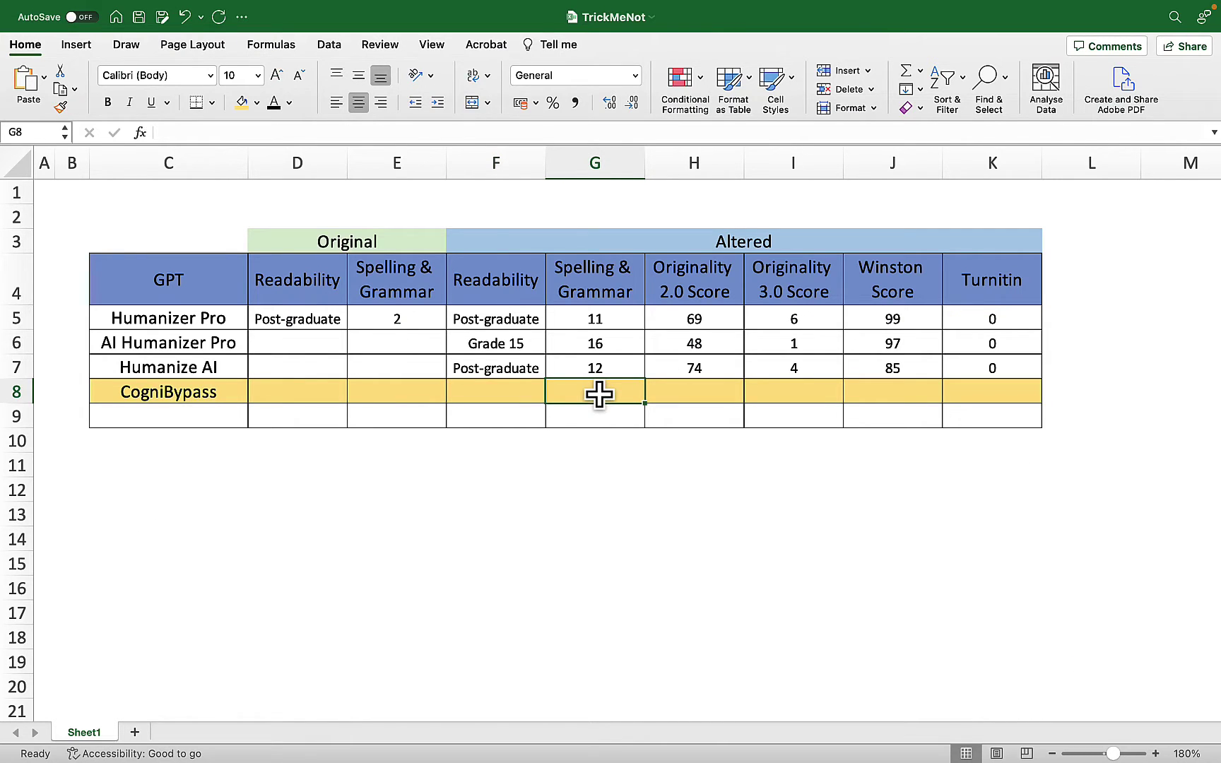
{"action": "type", "text": "11"}
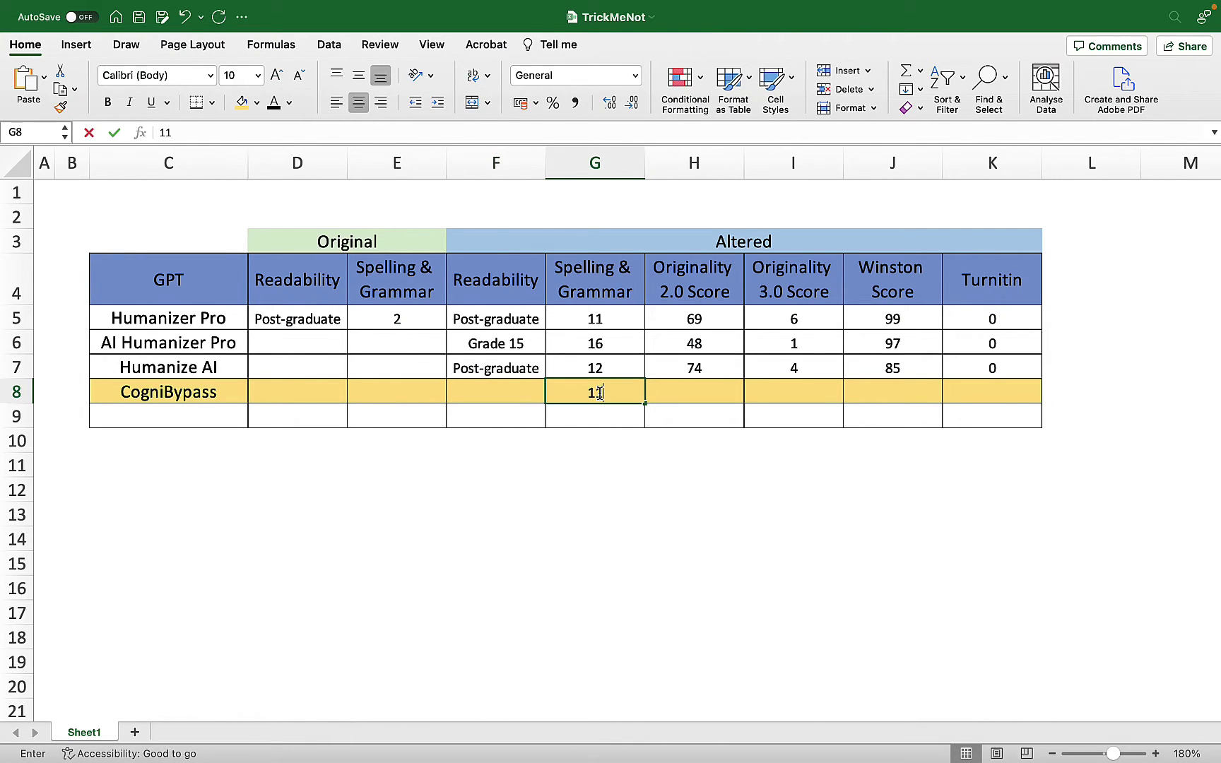
{"action": "left_click", "coordinate": [395, 319]}
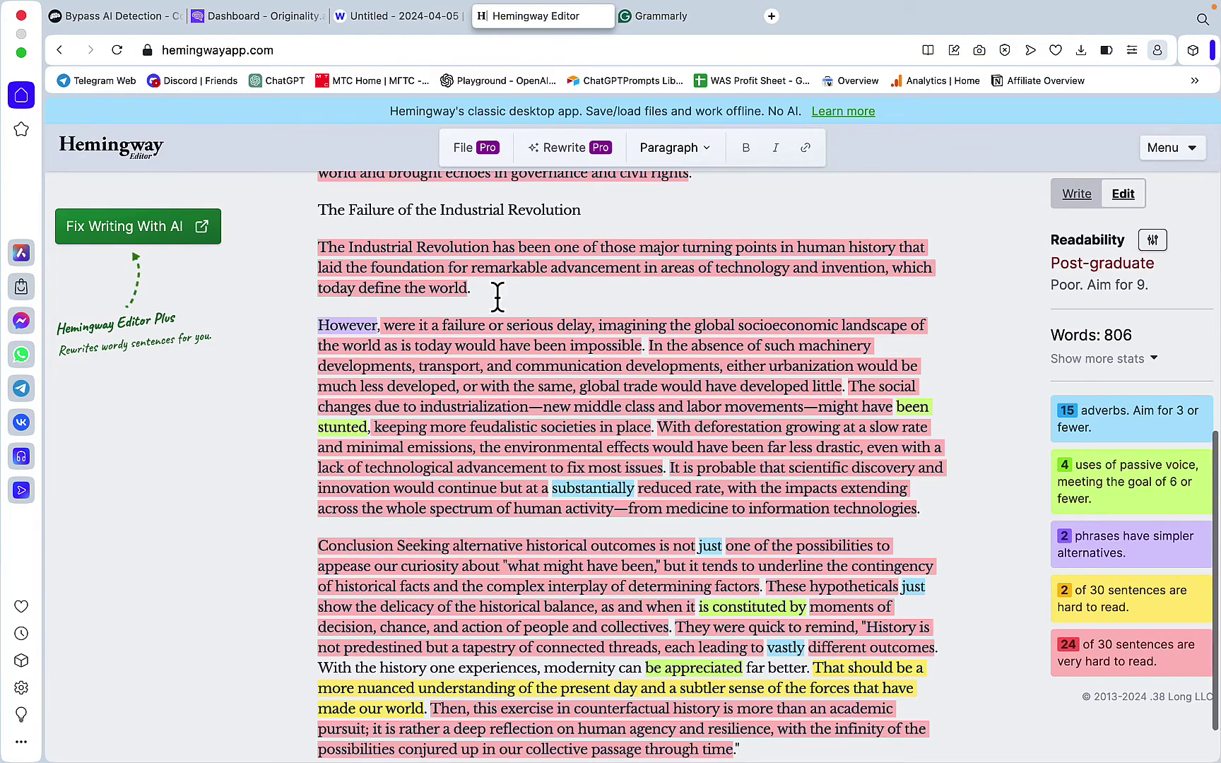
Replace the Hemingway text with the humanized essay, then return to the CogniBypass page
{"action": "key", "text": "super+a"}
{"action": "key", "text": "super+v"}
{"action": "scroll", "coordinate": [654, 430], "scroll_direction": "down", "scroll_amount": 5}
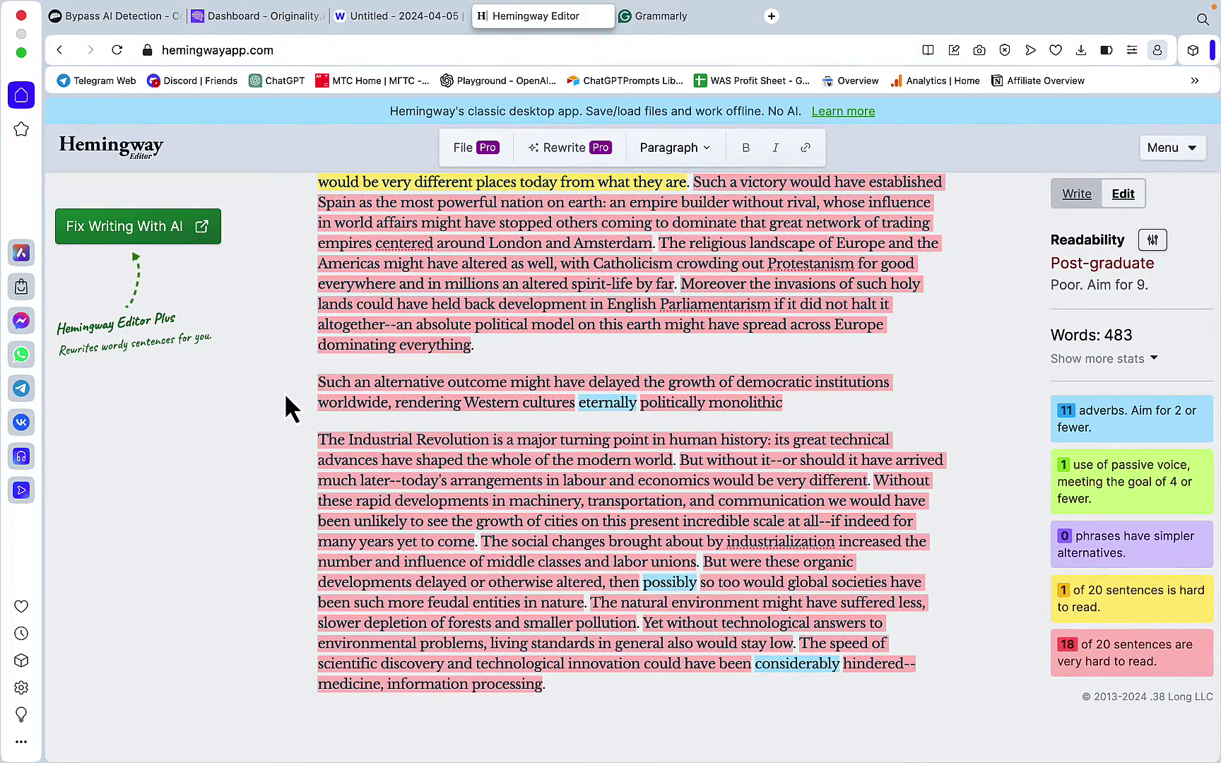
{"action": "left_click", "coordinate": [162, 26]}
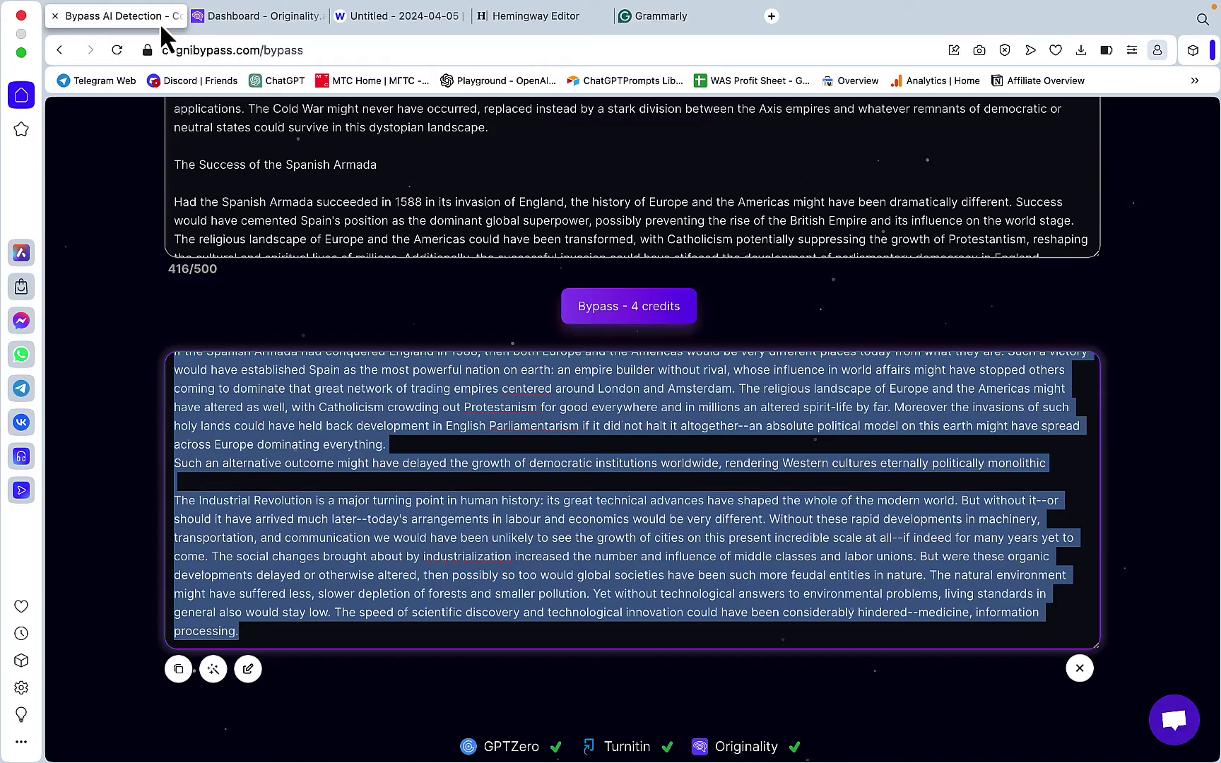
{"action": "scroll", "coordinate": [589, 123], "scroll_direction": "up", "scroll_amount": 8}
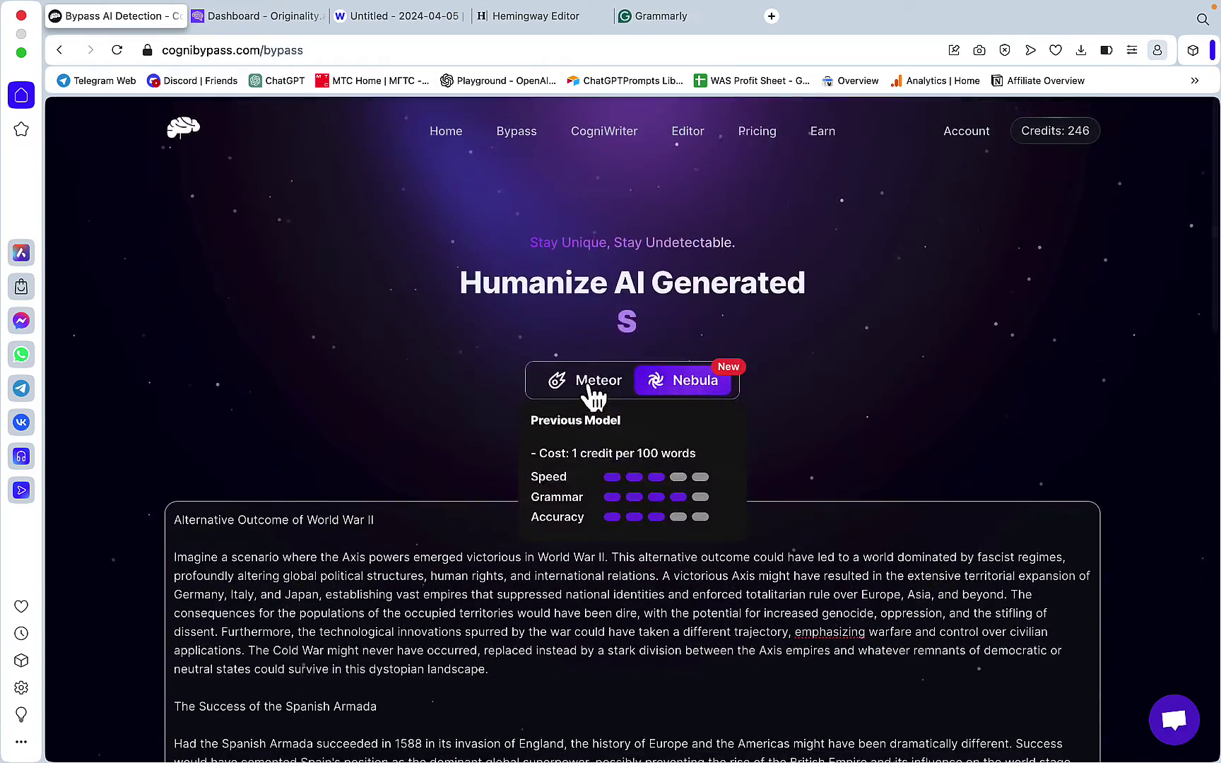
{"action": "scroll", "coordinate": [889, 439], "scroll_direction": "down", "scroll_amount": 15}
Copy Post-graduate from F7 into CogniBypass's altered readability cell F8
{"action": "mouse_move", "coordinate": [539, 735]}
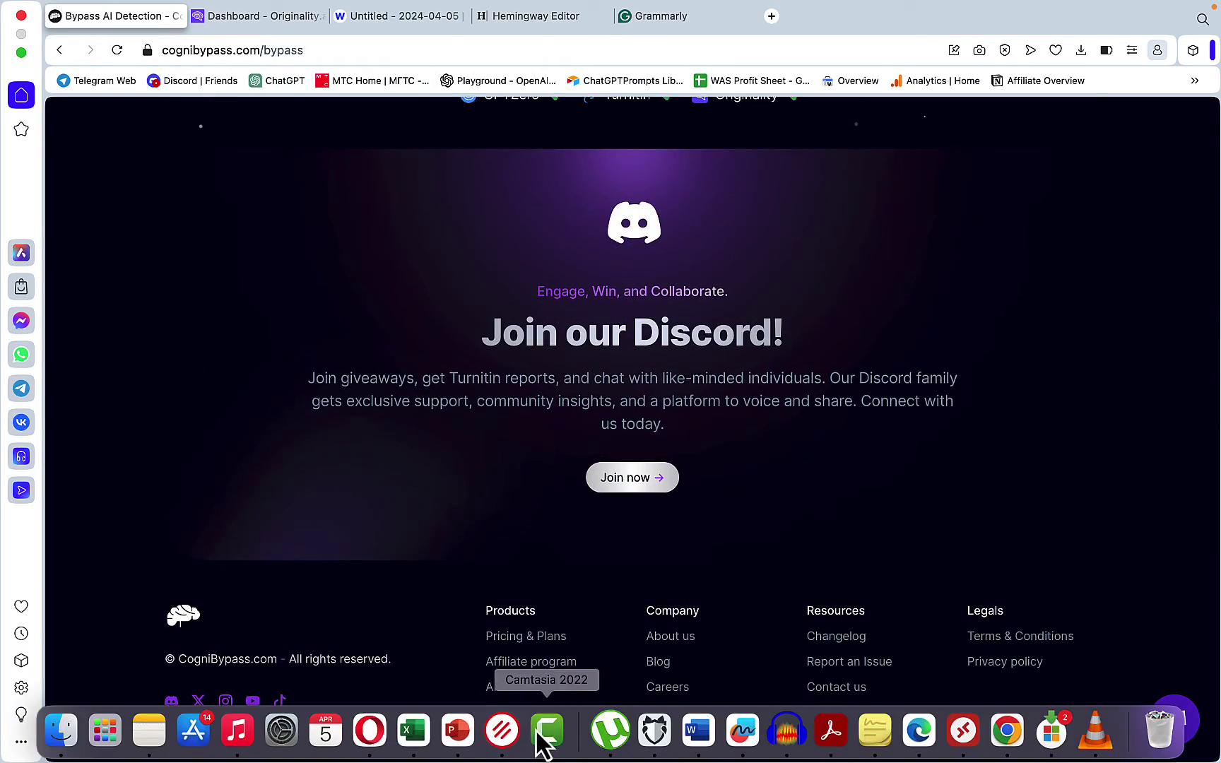
{"action": "left_click", "coordinate": [419, 735]}
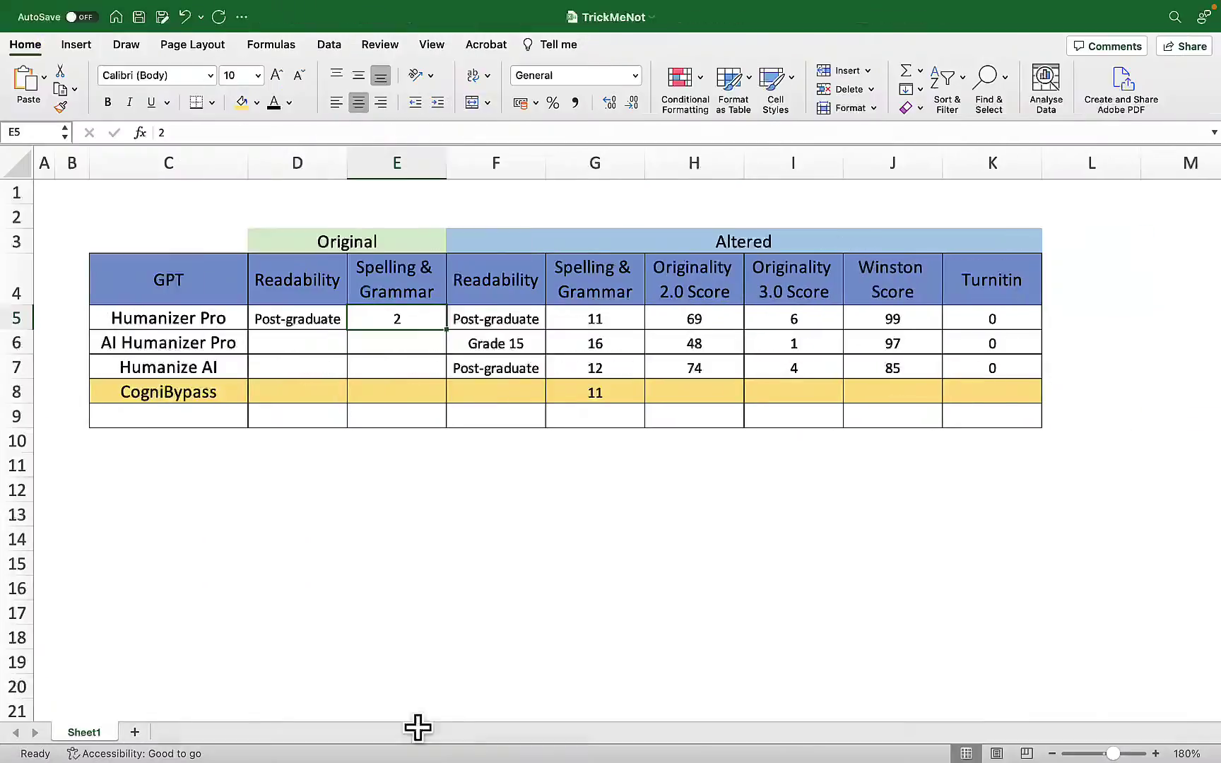
{"action": "left_click", "coordinate": [308, 322]}
{"action": "left_click", "coordinate": [506, 367]}
{"action": "key", "text": "super+c"}
{"action": "left_click", "coordinate": [499, 393]}
{"action": "key", "text": "super+v"}
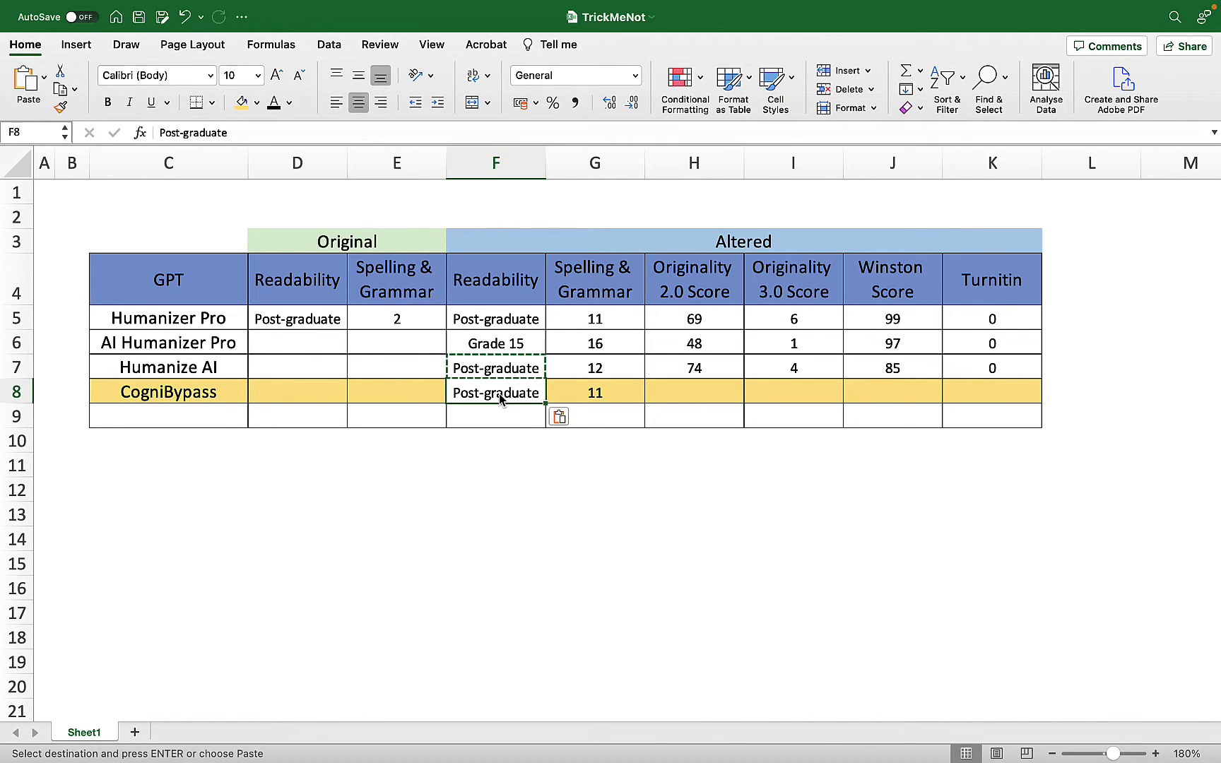
{"action": "left_click", "coordinate": [493, 456]}
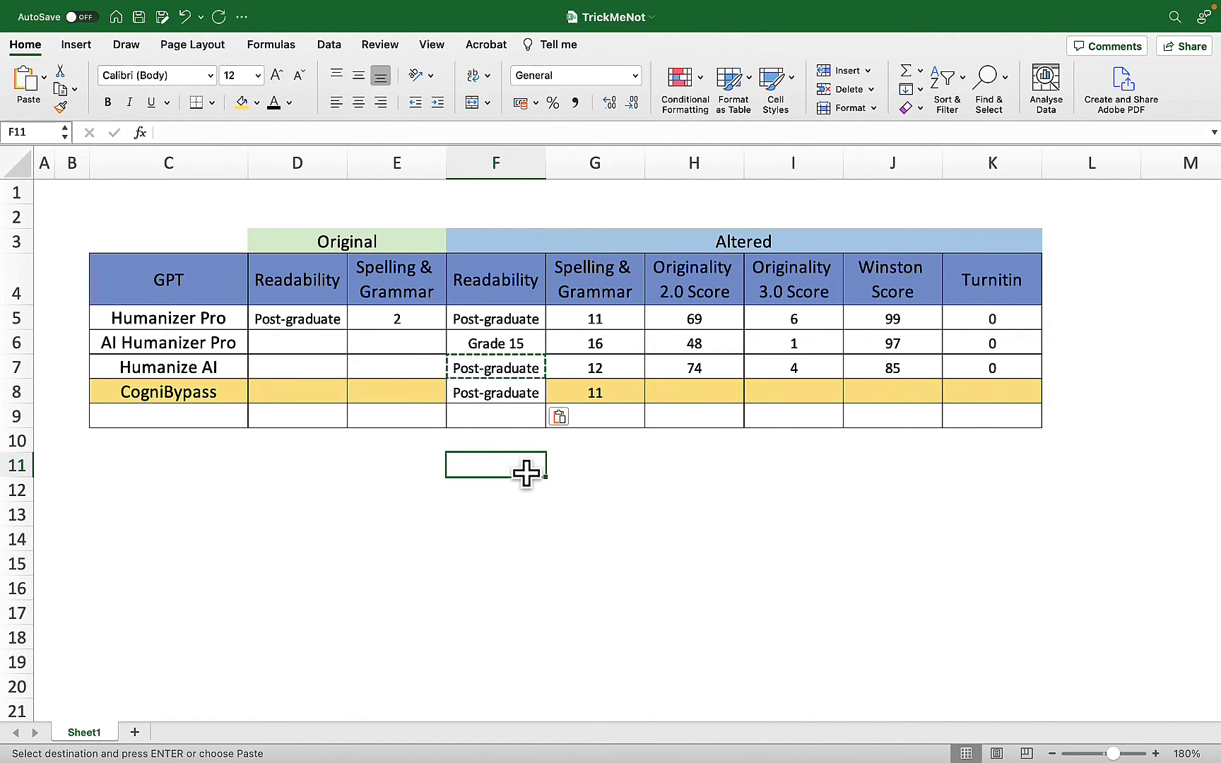
{"action": "key", "text": "super+Tab"}
Scan the humanized text in Originality.ai with Standard 2.0, scoring 84% original
{"action": "key", "text": "ctrl+Tab"}
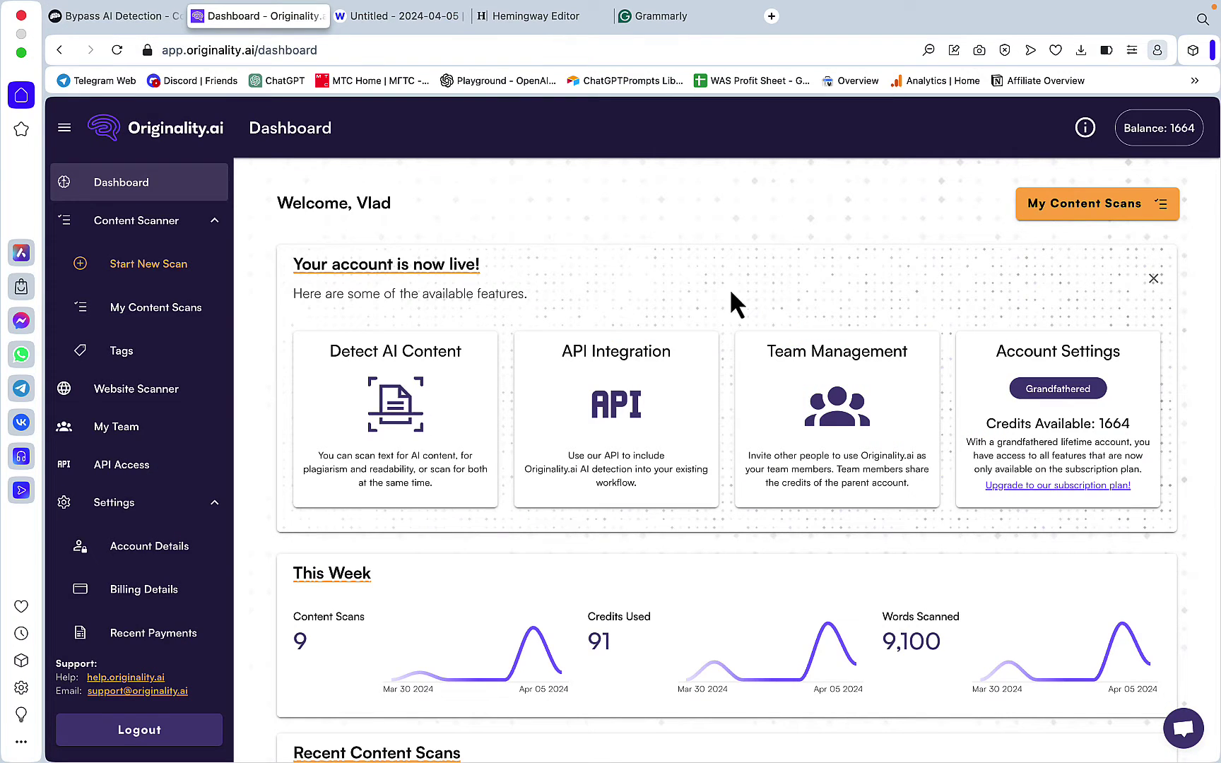
{"action": "left_click", "coordinate": [1108, 212]}
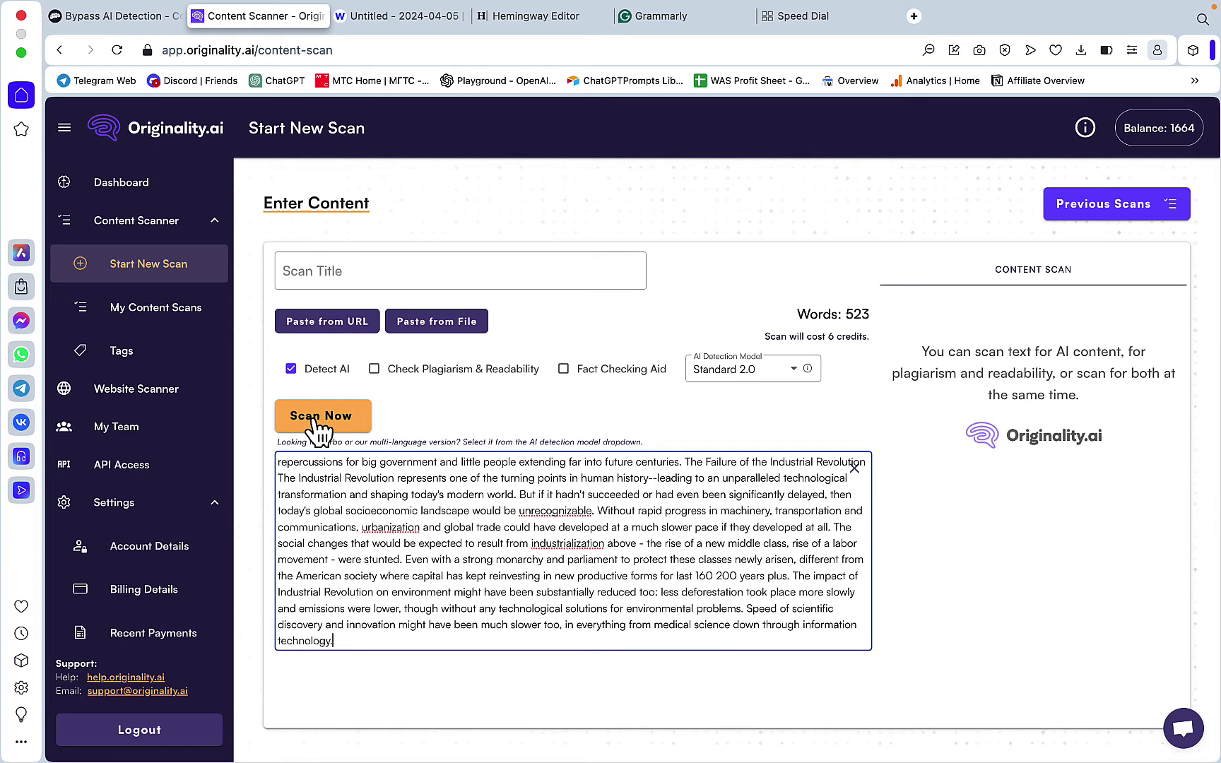
{"action": "left_click", "coordinate": [315, 421]}
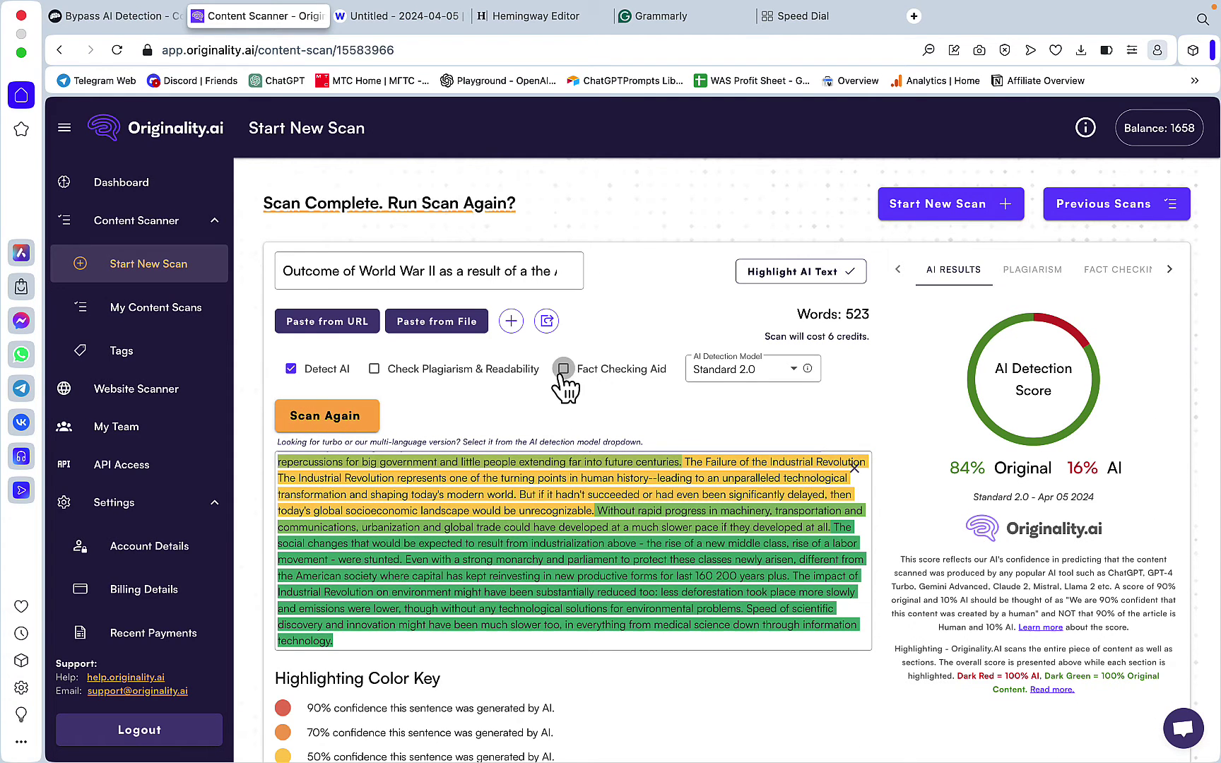
Rescan the text with the Turbo 3.0 model, which scores 7% original
{"action": "left_click", "coordinate": [795, 375]}
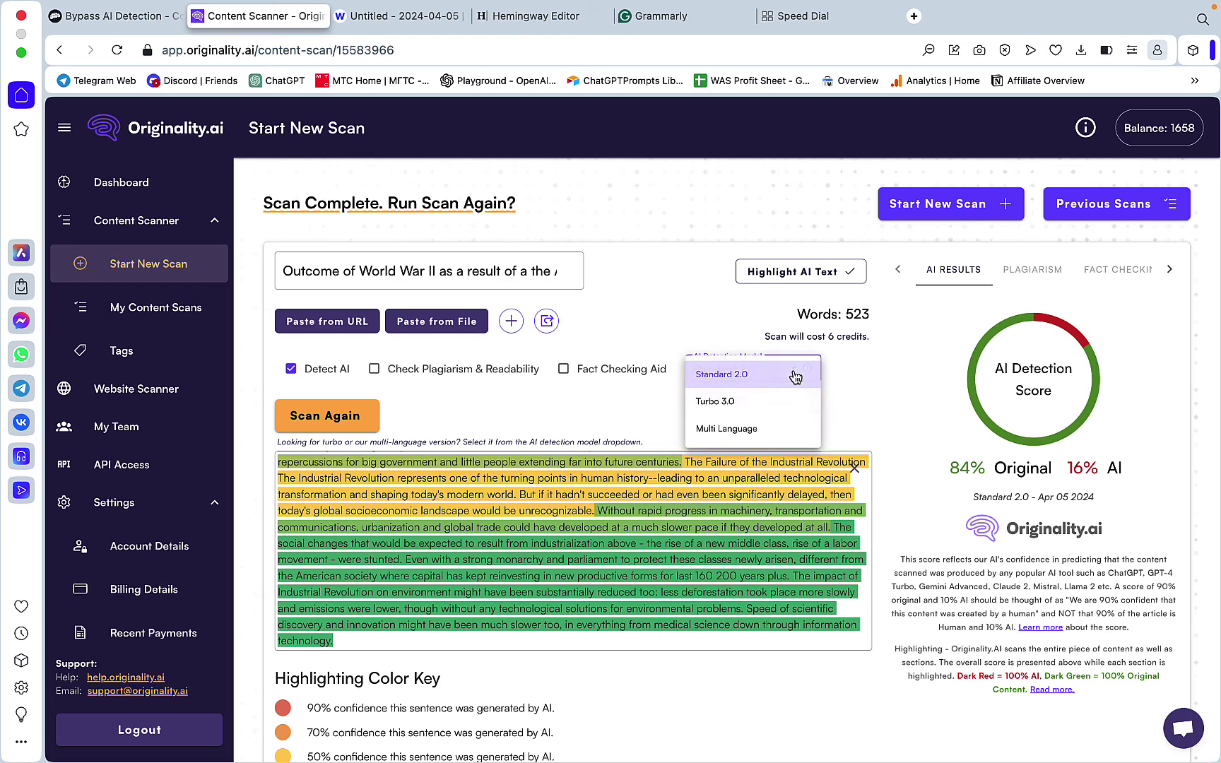
{"action": "left_click", "coordinate": [747, 406]}
{"action": "left_click", "coordinate": [354, 416]}
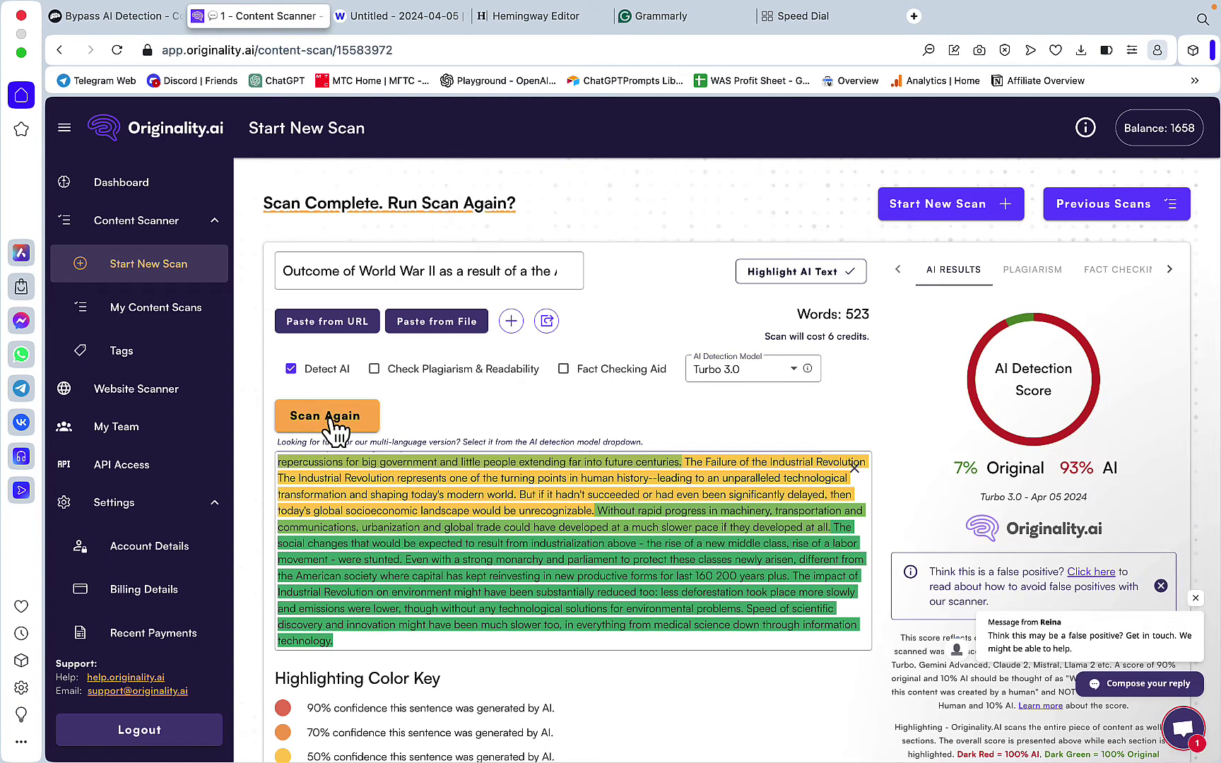
{"action": "mouse_move", "coordinate": [572, 757]}
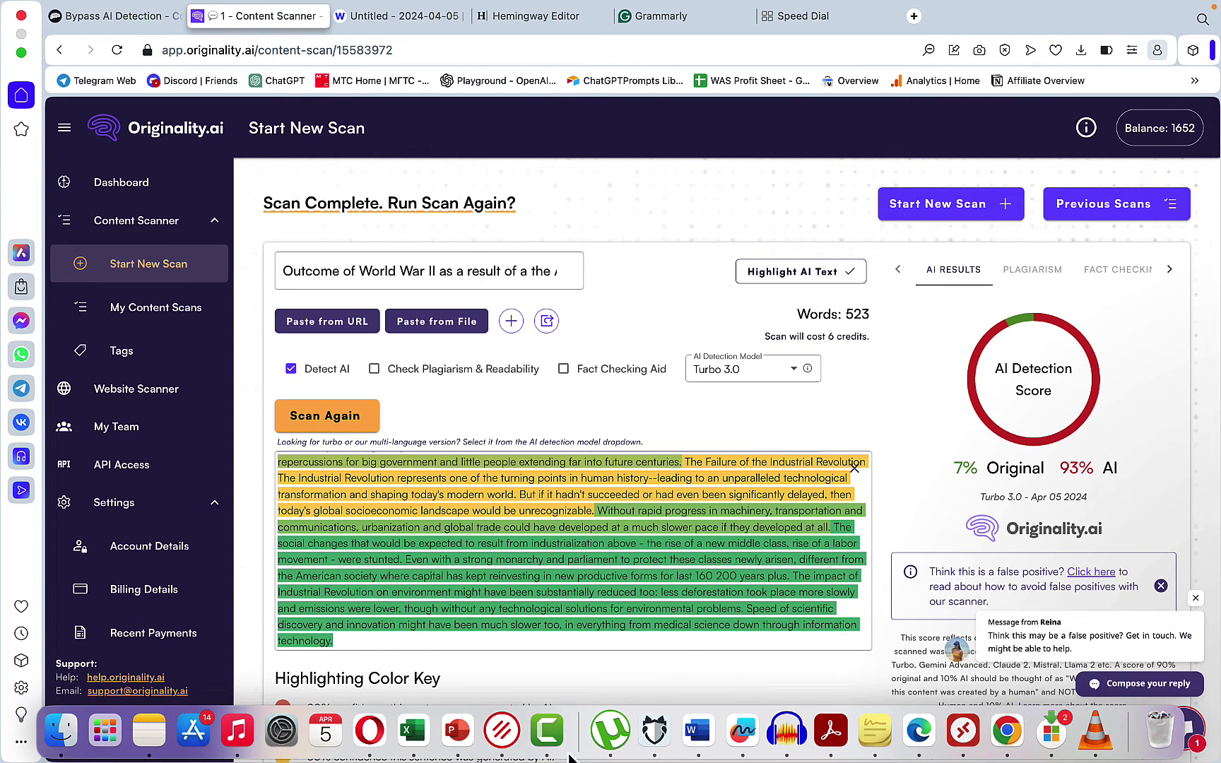
Enter 84 in H8 and 7 in I8 for CogniBypass, then compare the I5:I8 scores
{"action": "left_click", "coordinate": [412, 748]}
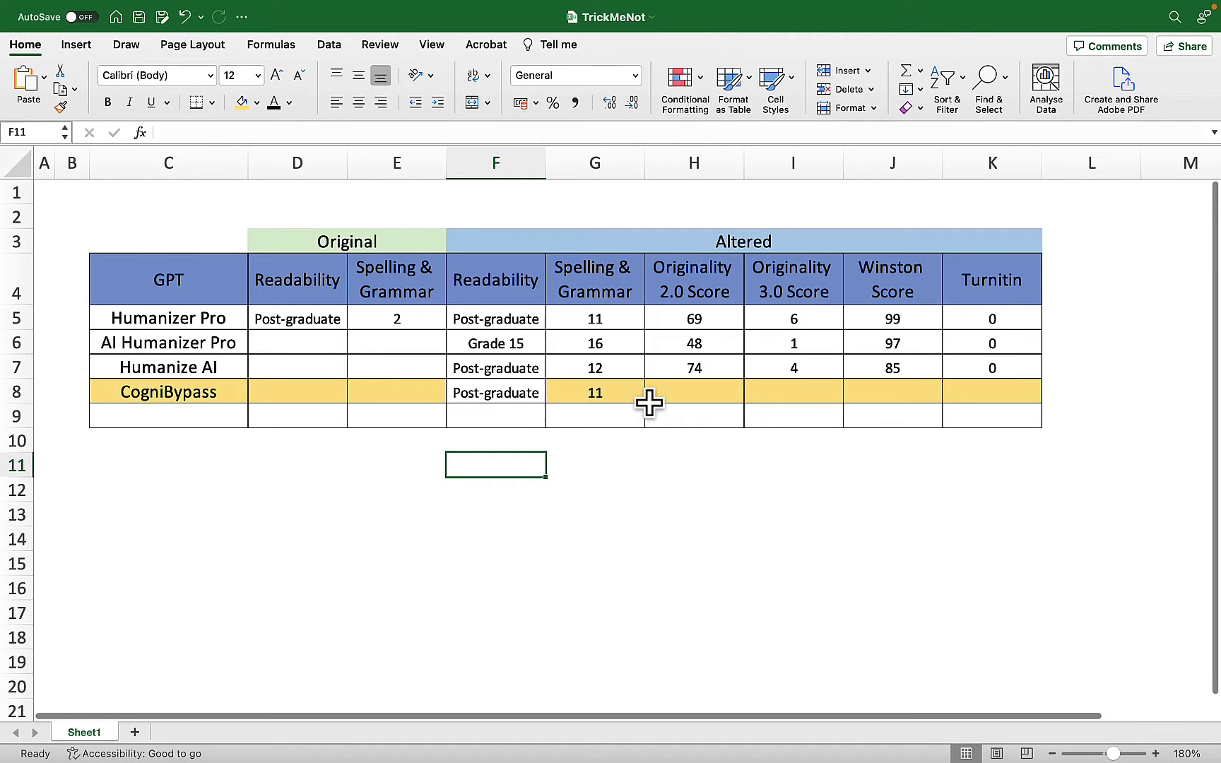
{"action": "left_click", "coordinate": [665, 395]}
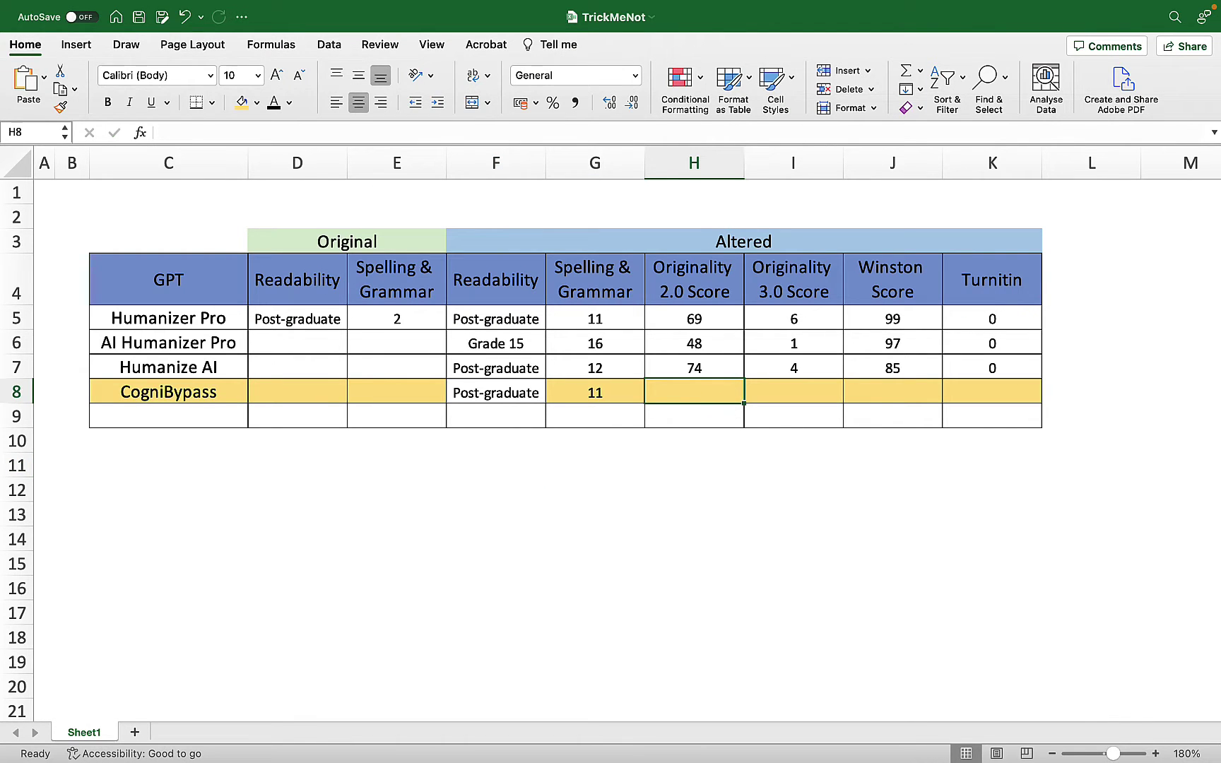
{"action": "type", "text": "84"}
{"action": "key", "text": "Tab"}
{"action": "type", "text": "7"}
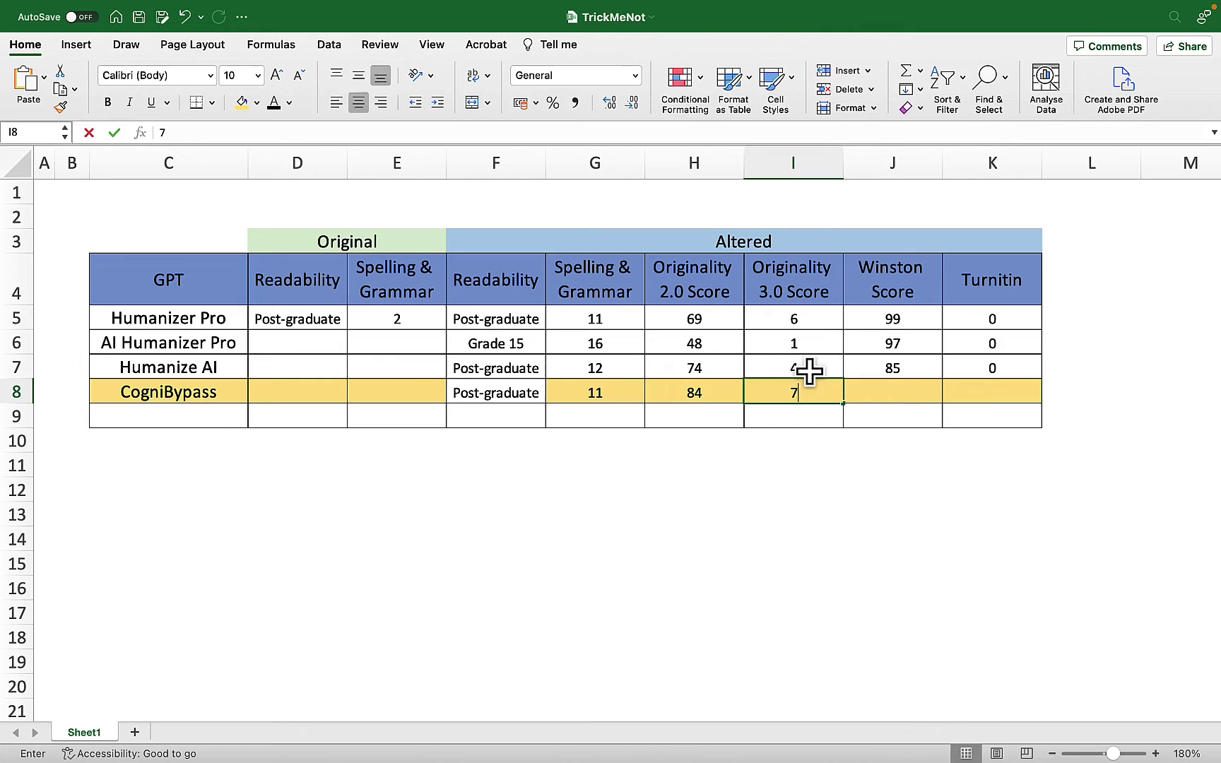
{"action": "left_click", "coordinate": [817, 368]}
{"action": "left_click_drag", "start_coordinate": [798, 318], "coordinate": [818, 384]}
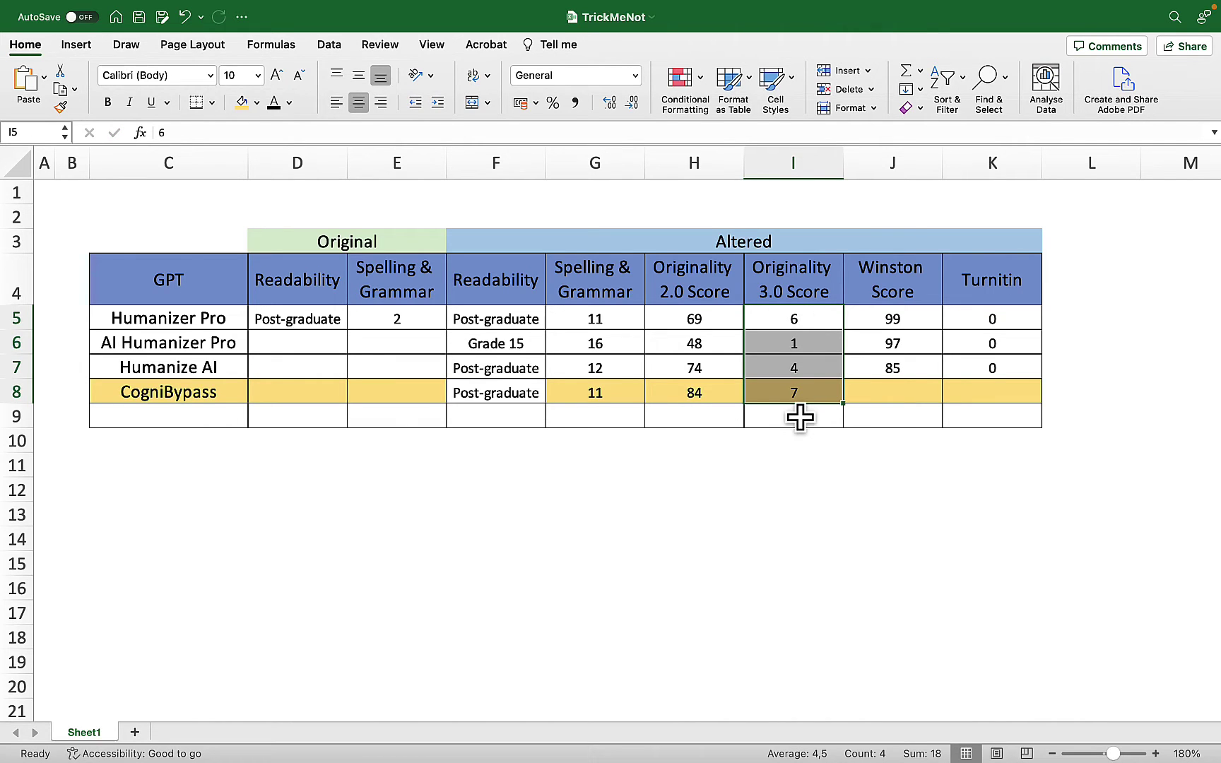
{"action": "left_click", "coordinate": [163, 322]}
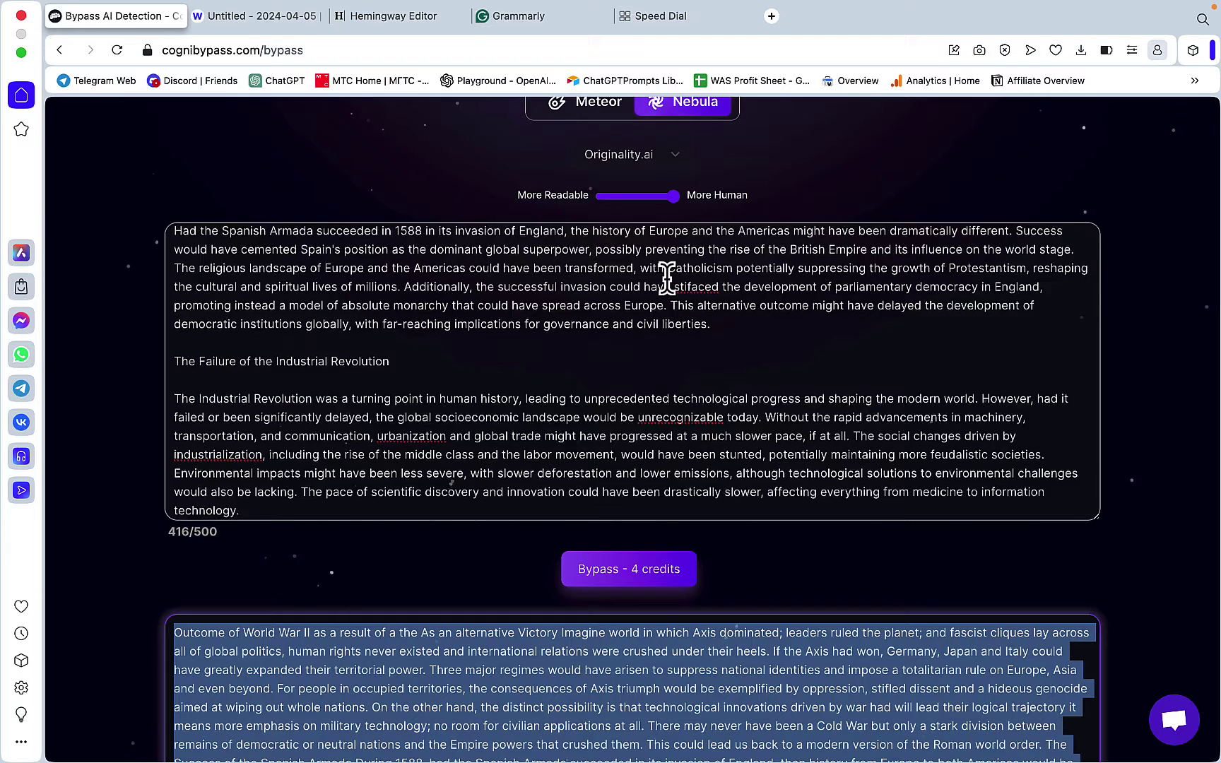
Keep Originality.ai targeted, copy the humanized output, and log Winston's score of 100 in J8
{"action": "scroll", "coordinate": [676, 174], "scroll_direction": "up", "scroll_amount": 1}
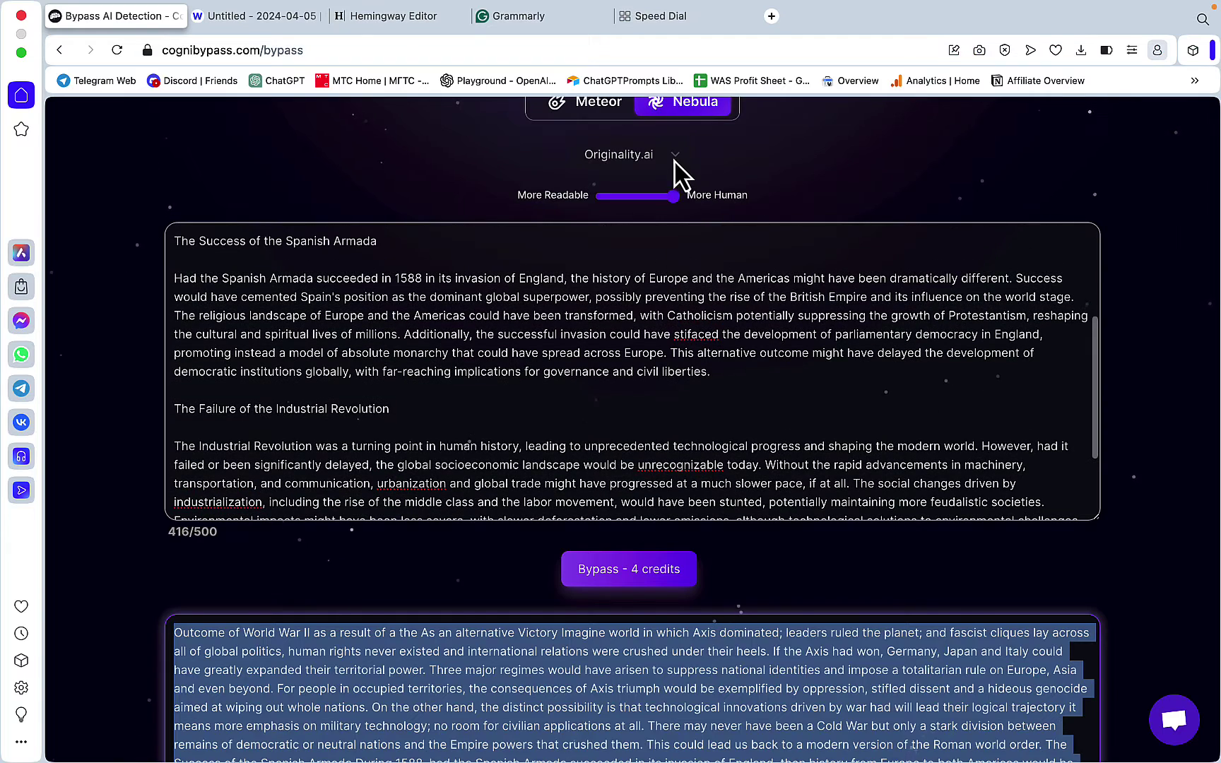
{"action": "left_click", "coordinate": [673, 159]}
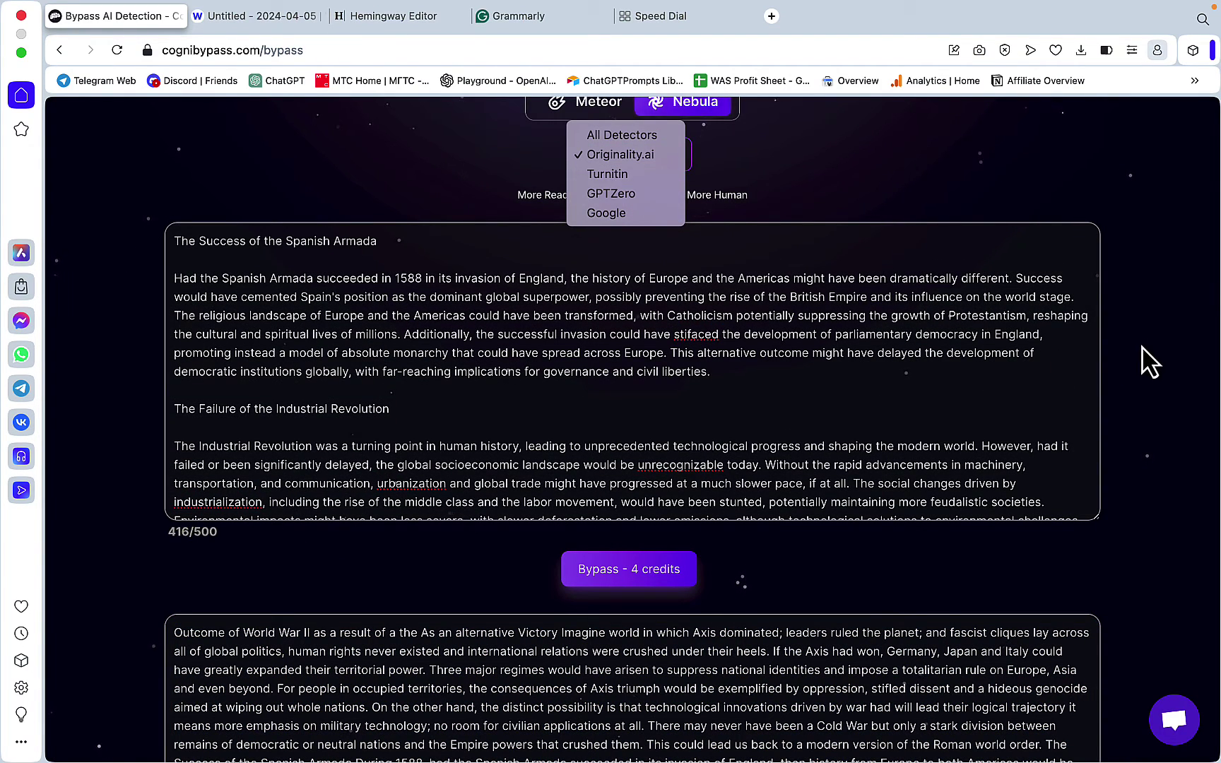
{"action": "left_click", "coordinate": [1123, 339]}
{"action": "scroll", "coordinate": [917, 465], "scroll_direction": "down", "scroll_amount": 3}
{"action": "scroll", "coordinate": [917, 465], "scroll_direction": "down", "scroll_amount": 5}
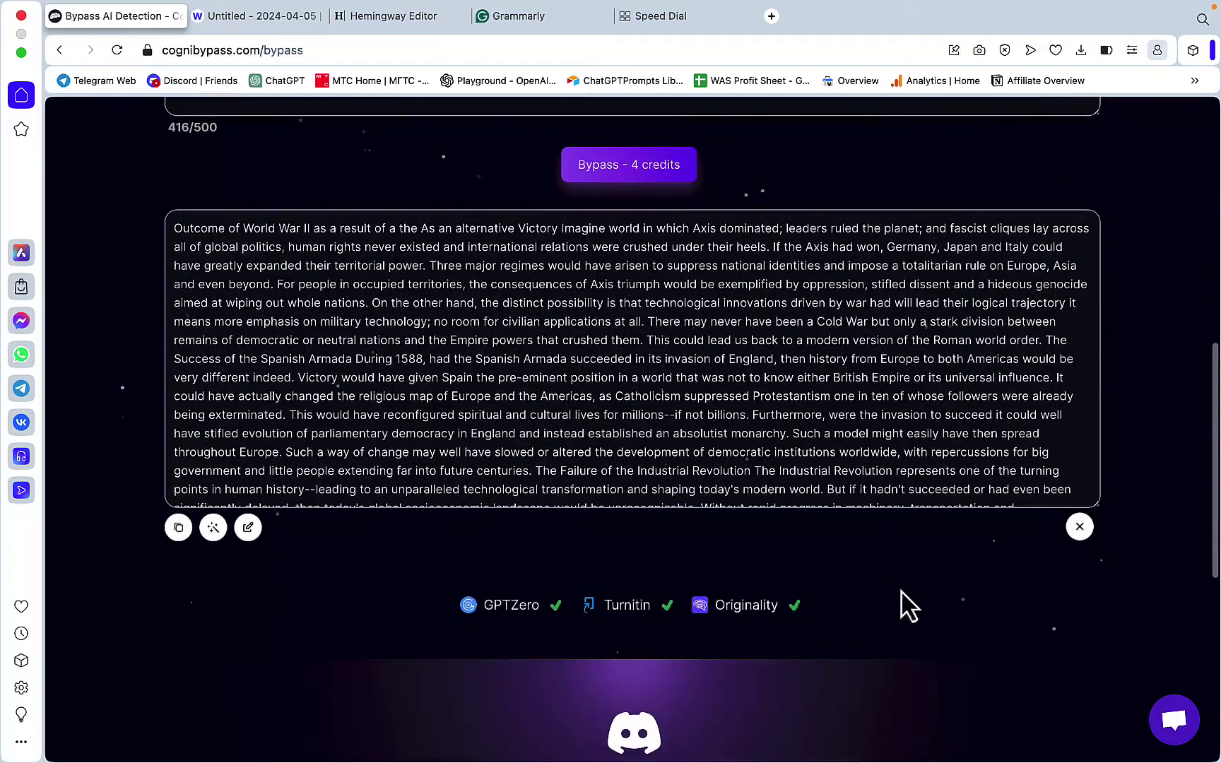
{"action": "left_click", "coordinate": [178, 534]}
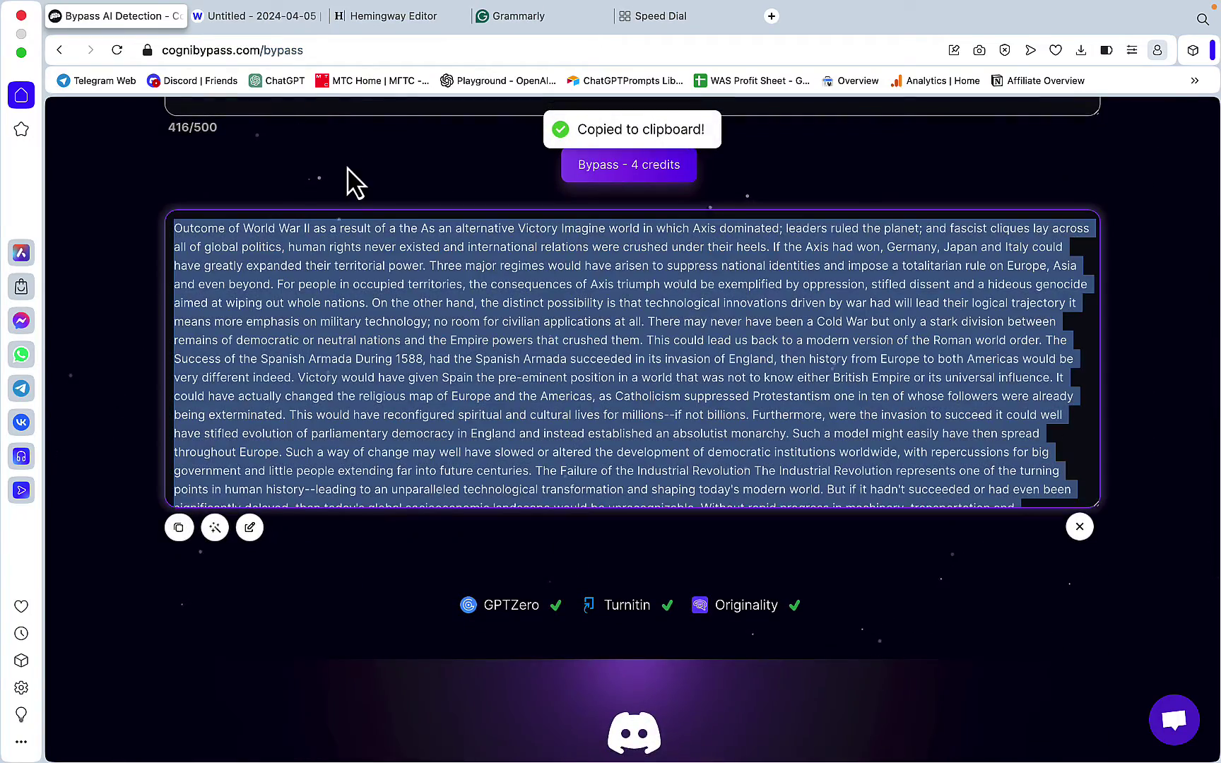
{"action": "left_click", "coordinate": [286, 17]}
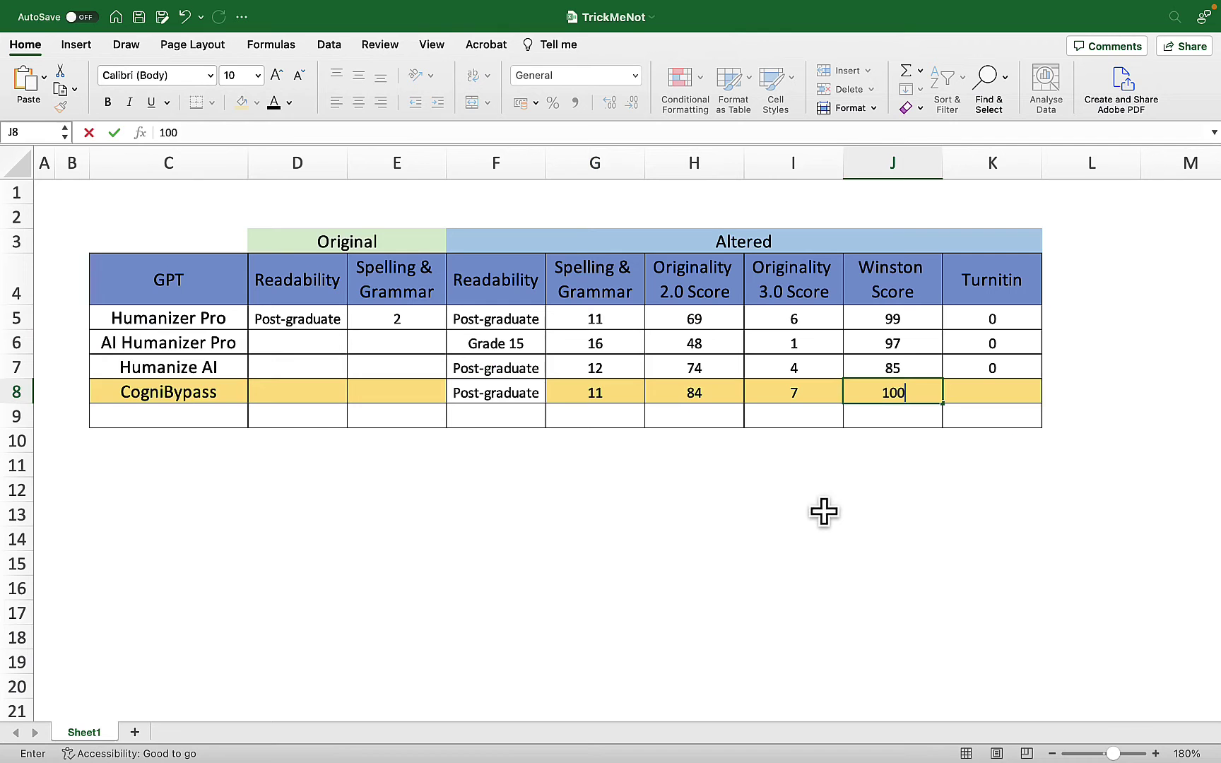
{"action": "left_click", "coordinate": [824, 512]}
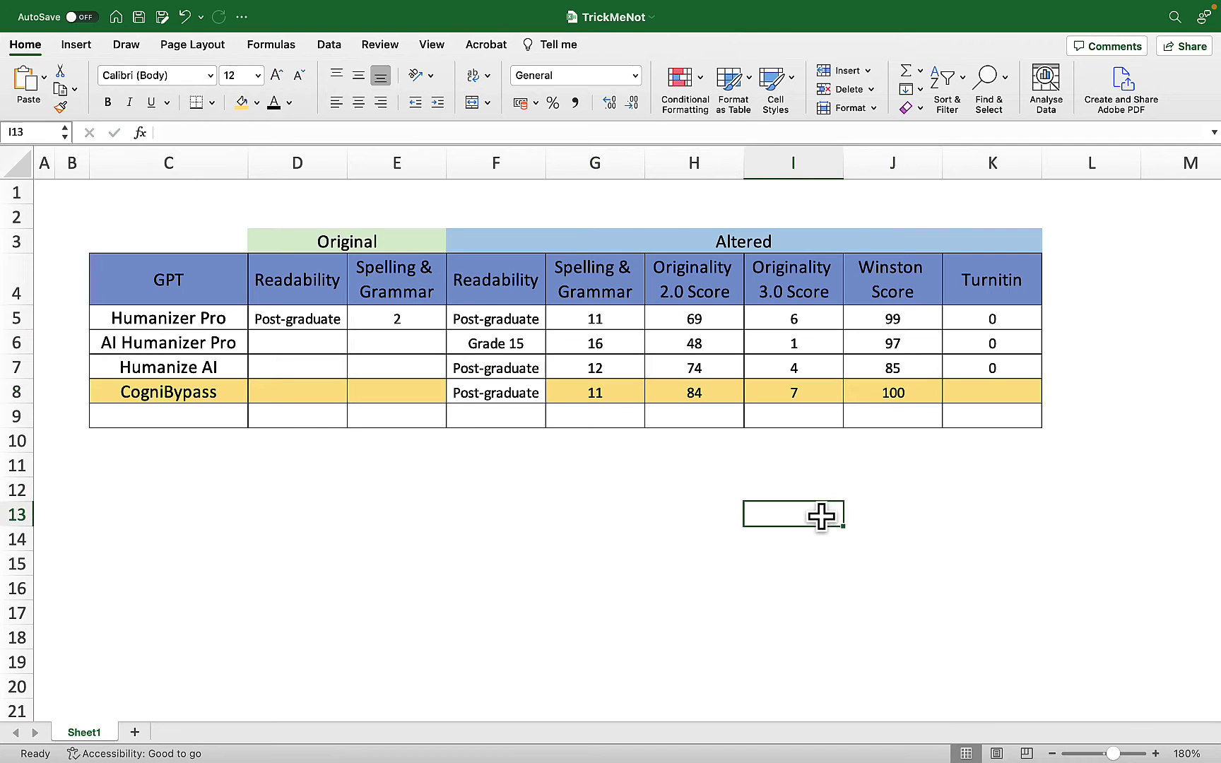
Return to the CogniBypass page and review the detector list without changing it
{"action": "mouse_move", "coordinate": [502, 735]}
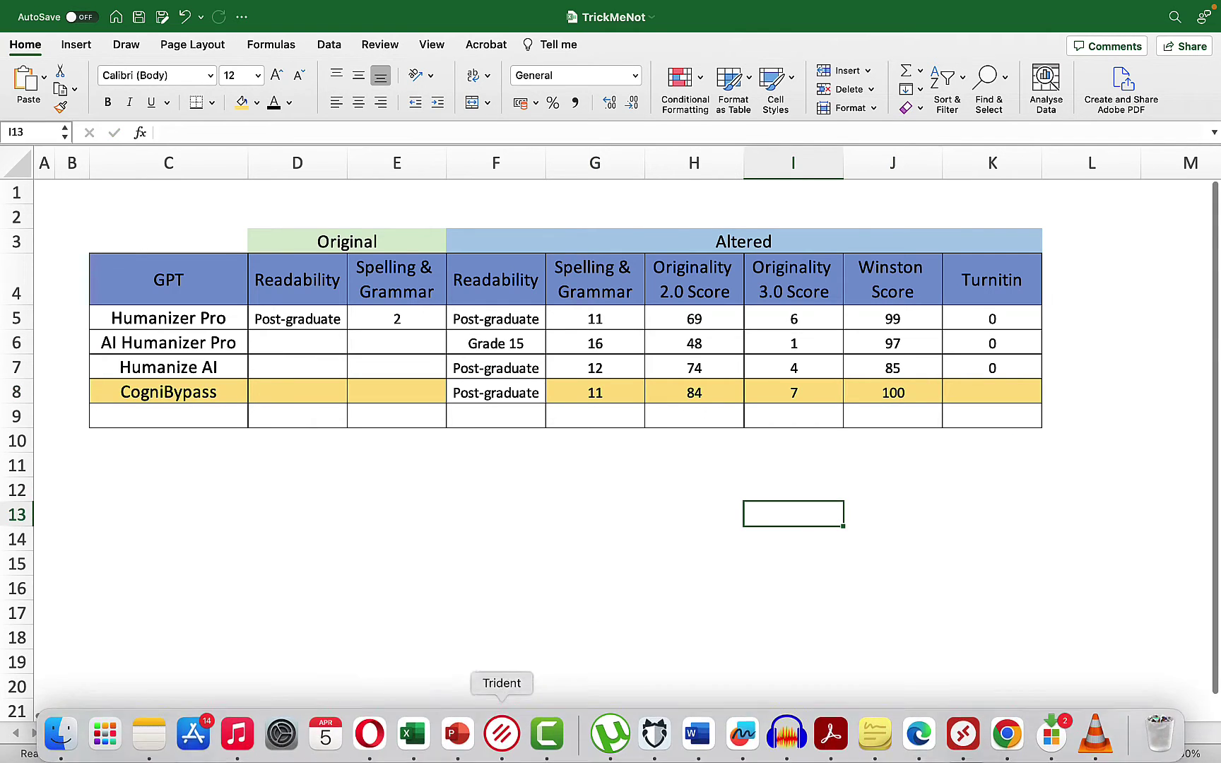
{"action": "left_click", "coordinate": [369, 733]}
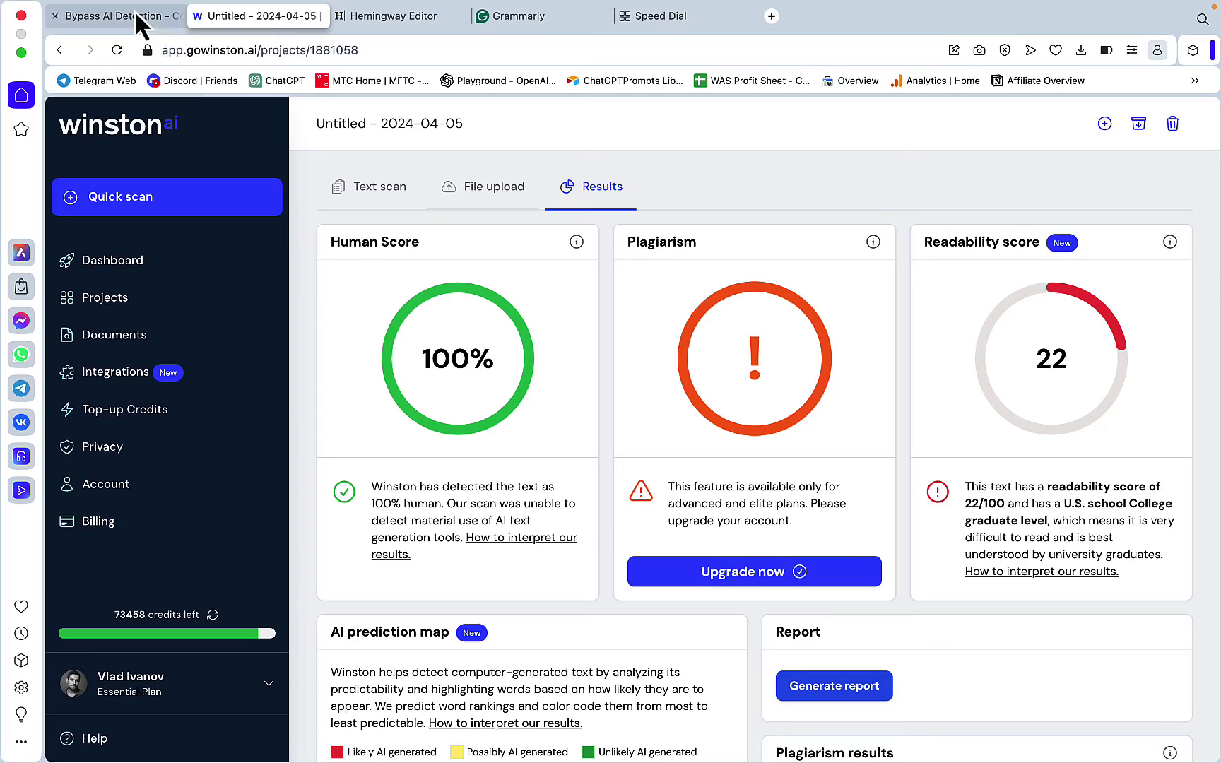
{"action": "left_click", "coordinate": [106, 17]}
{"action": "scroll", "coordinate": [520, 422], "scroll_direction": "up", "scroll_amount": 10}
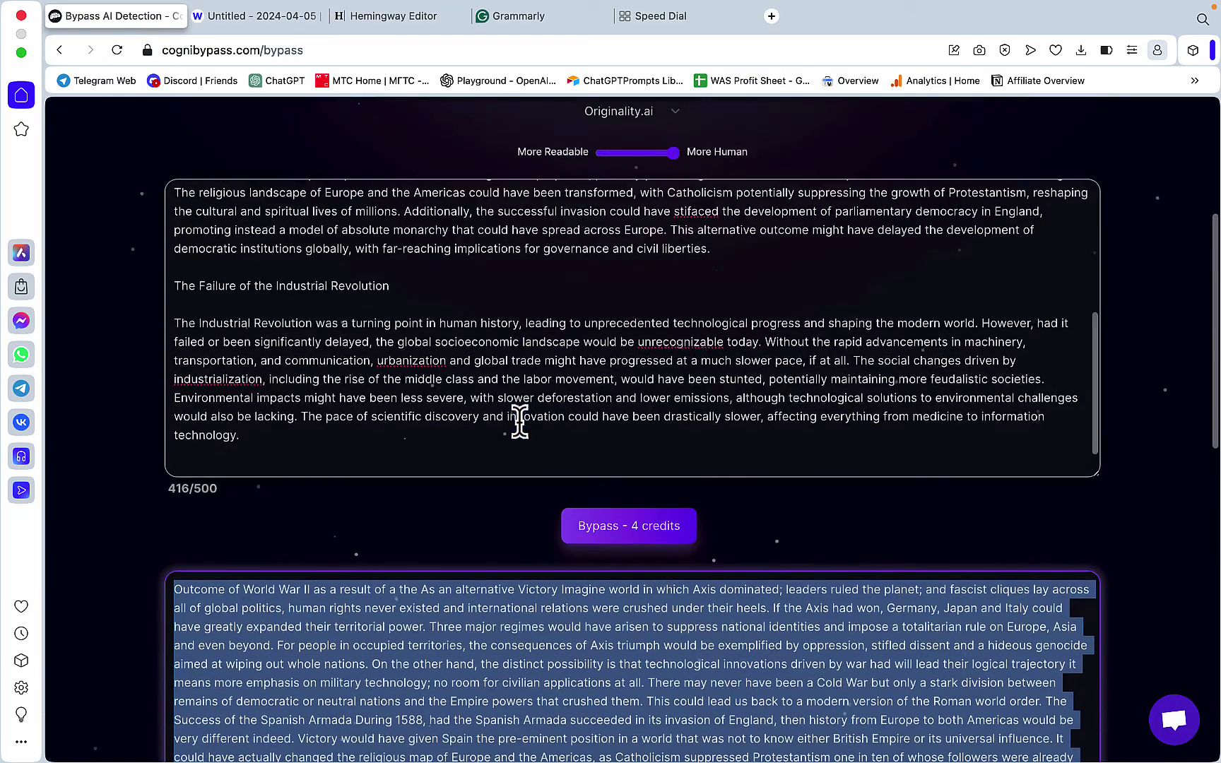
{"action": "left_click", "coordinate": [664, 113]}
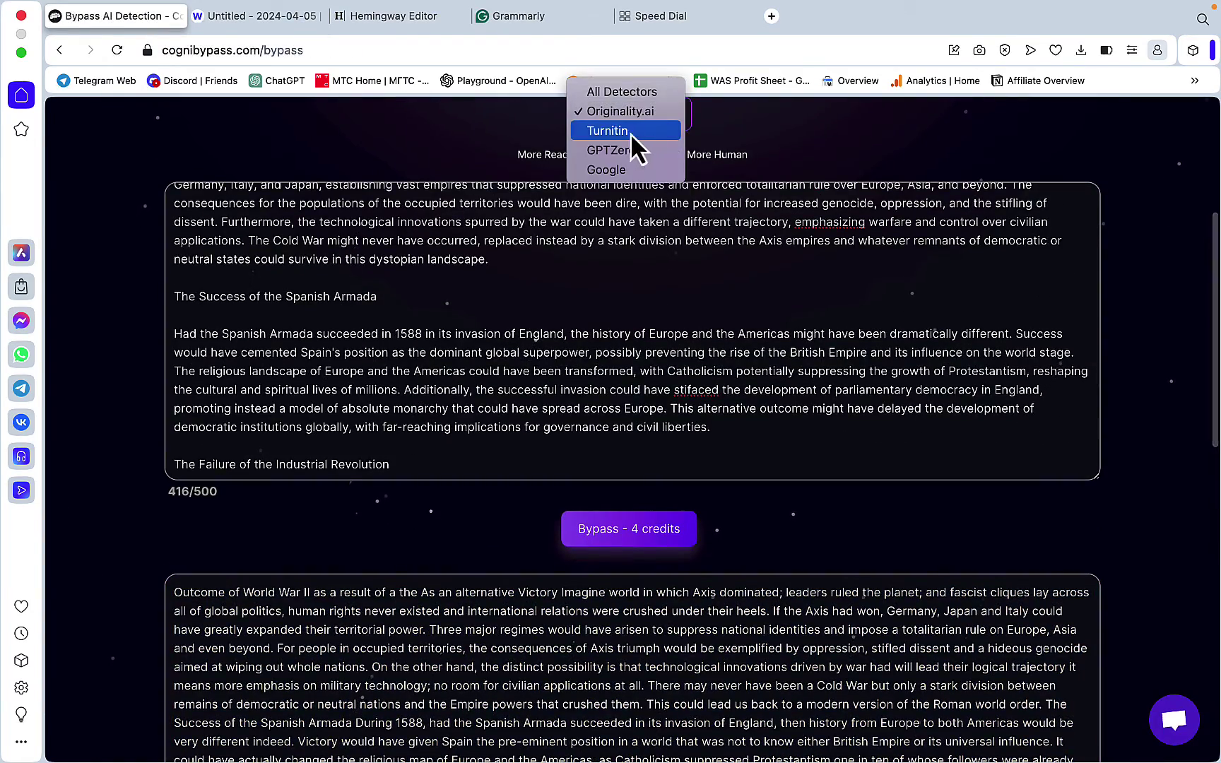
{"action": "left_click", "coordinate": [823, 569]}
{"action": "scroll", "coordinate": [741, 578], "scroll_direction": "down", "scroll_amount": 3}
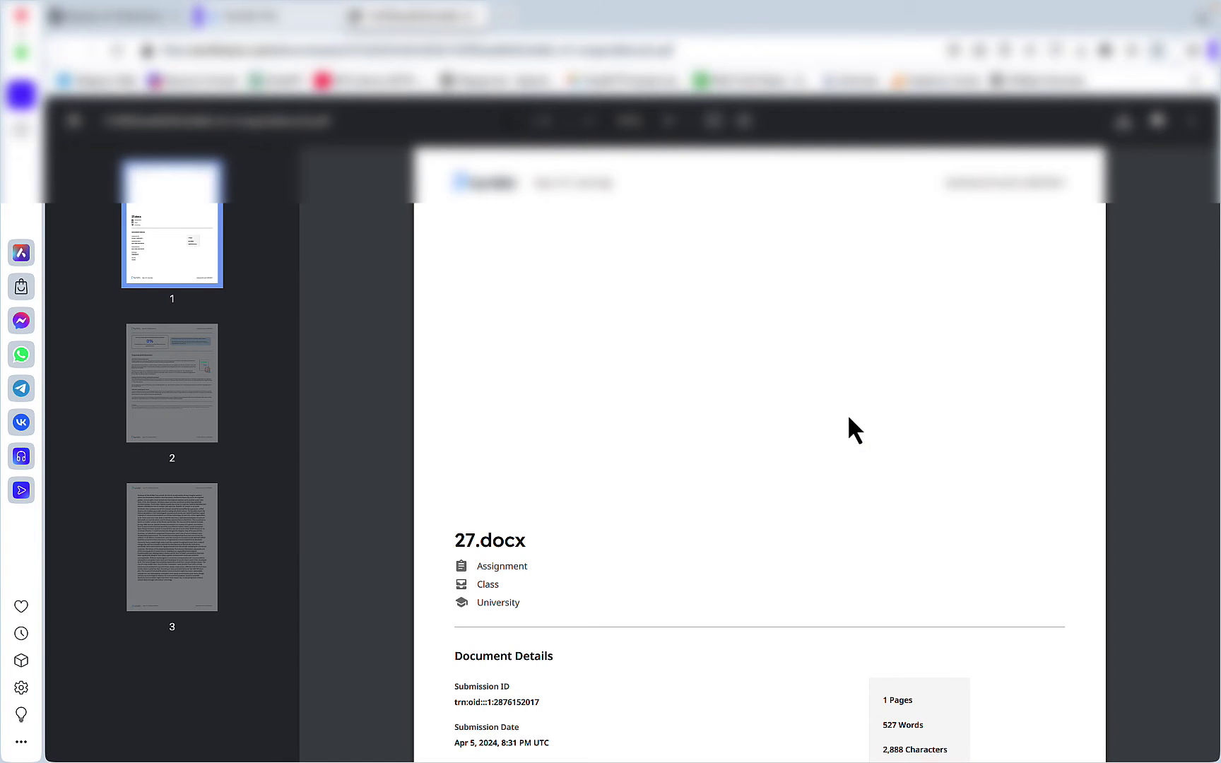
Scroll the Turnitin report to the AI Writing Overview showing 0% and log 0 in K8
{"action": "scroll", "coordinate": [847, 413], "scroll_direction": "down", "scroll_amount": 10}
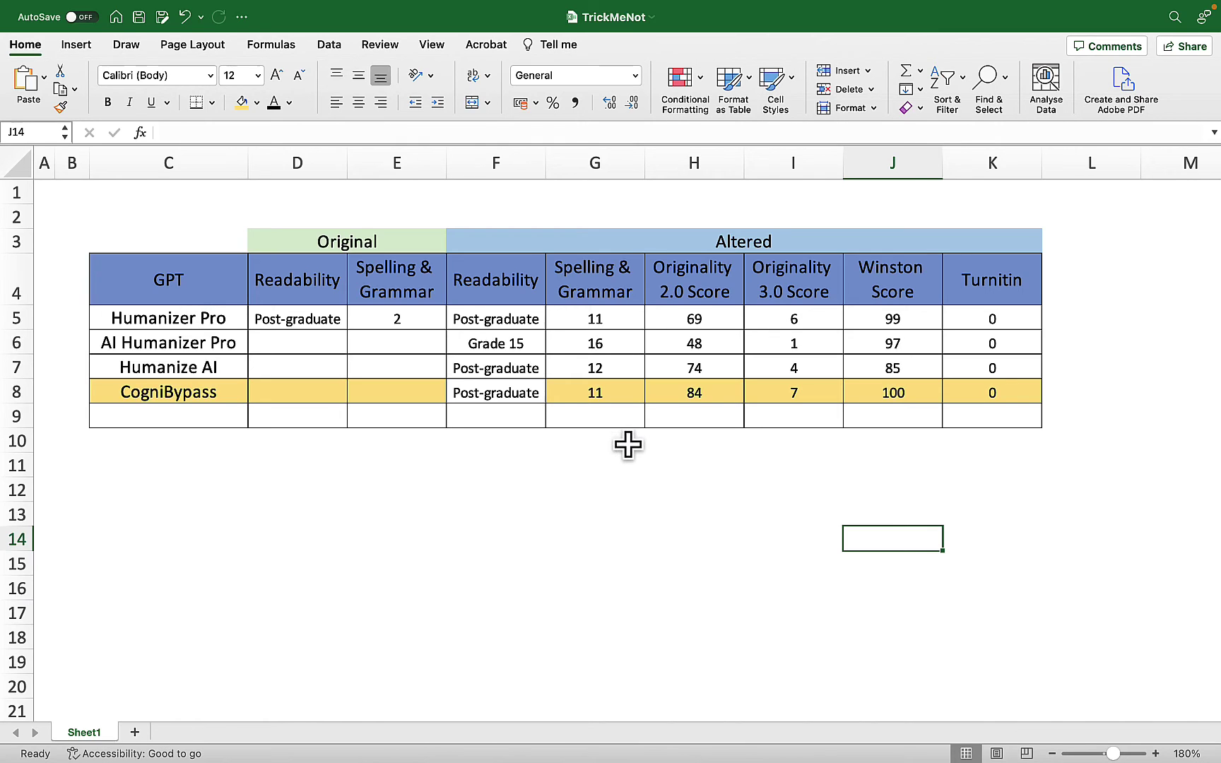
Check CogniBypass's G8, H8 and J8 values: 11, 84 and 100
{"action": "left_click", "coordinate": [615, 395]}
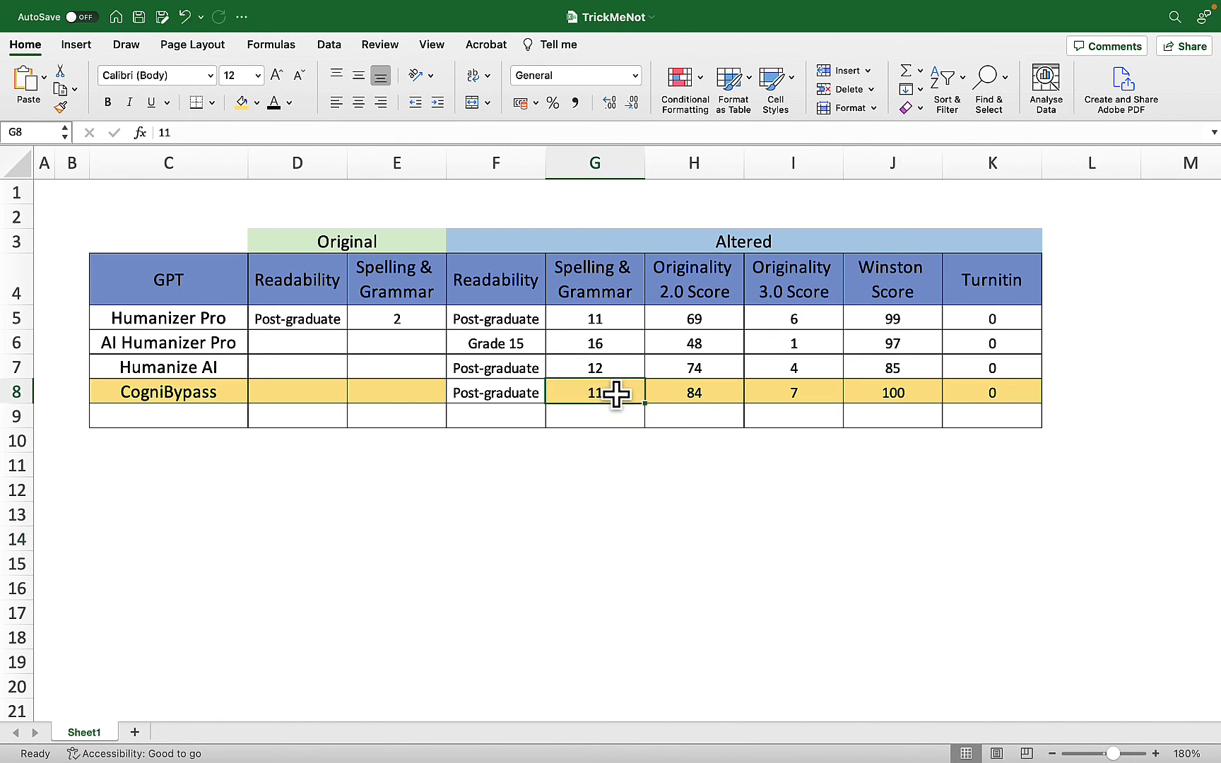
{"action": "left_click", "coordinate": [721, 390]}
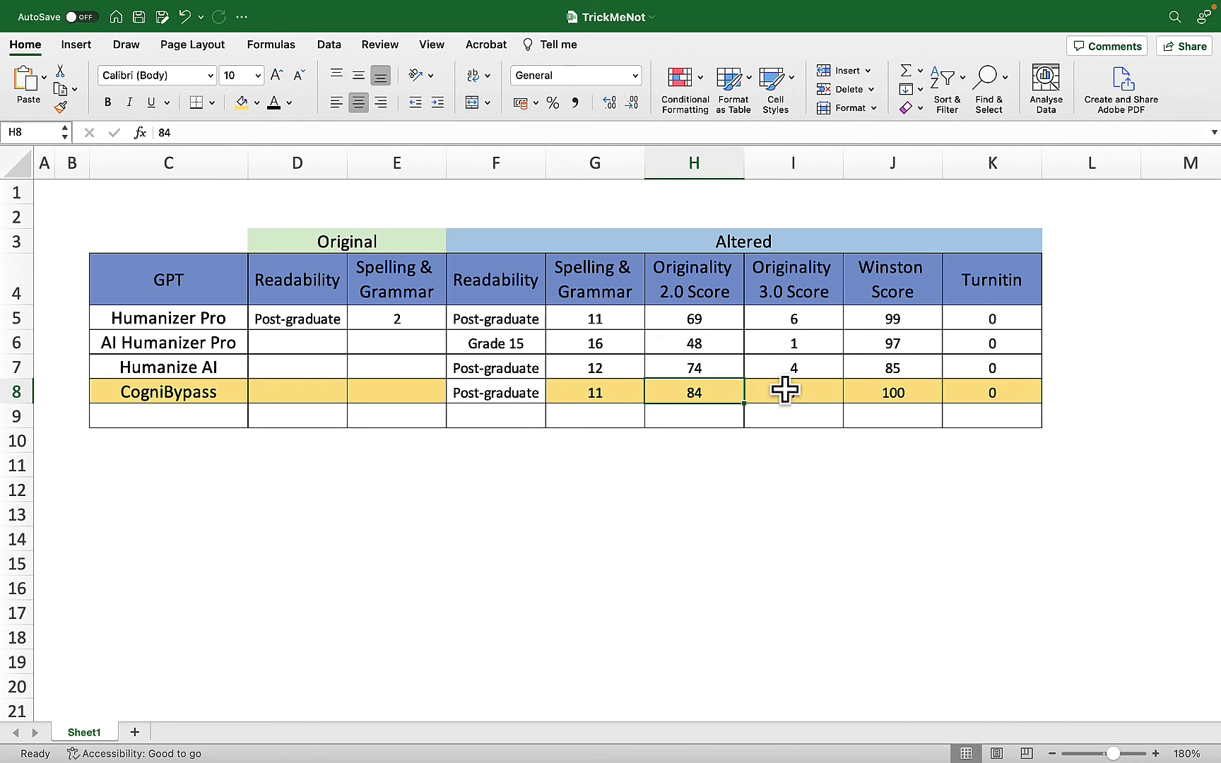
{"action": "left_click", "coordinate": [911, 396]}
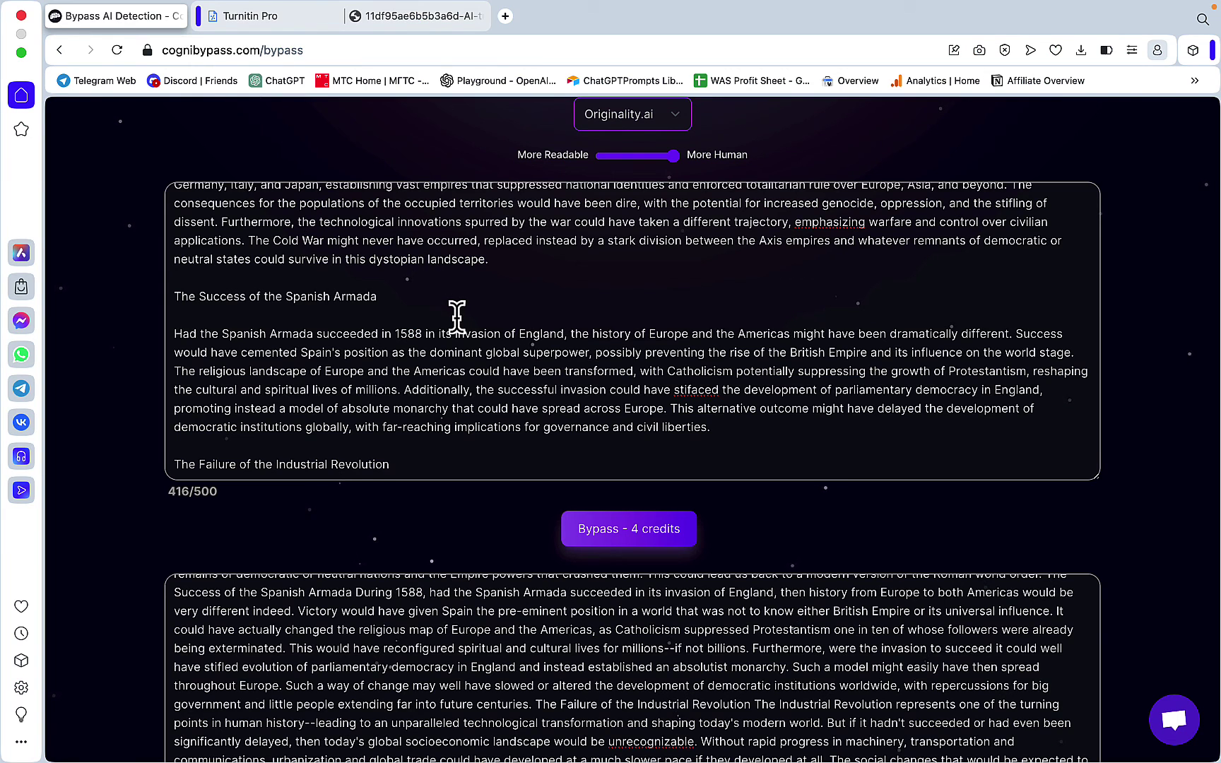
{"action": "scroll", "coordinate": [456, 317], "scroll_direction": "up", "scroll_amount": 3}
{"action": "scroll", "coordinate": [456, 317], "scroll_direction": "down", "scroll_amount": 5}
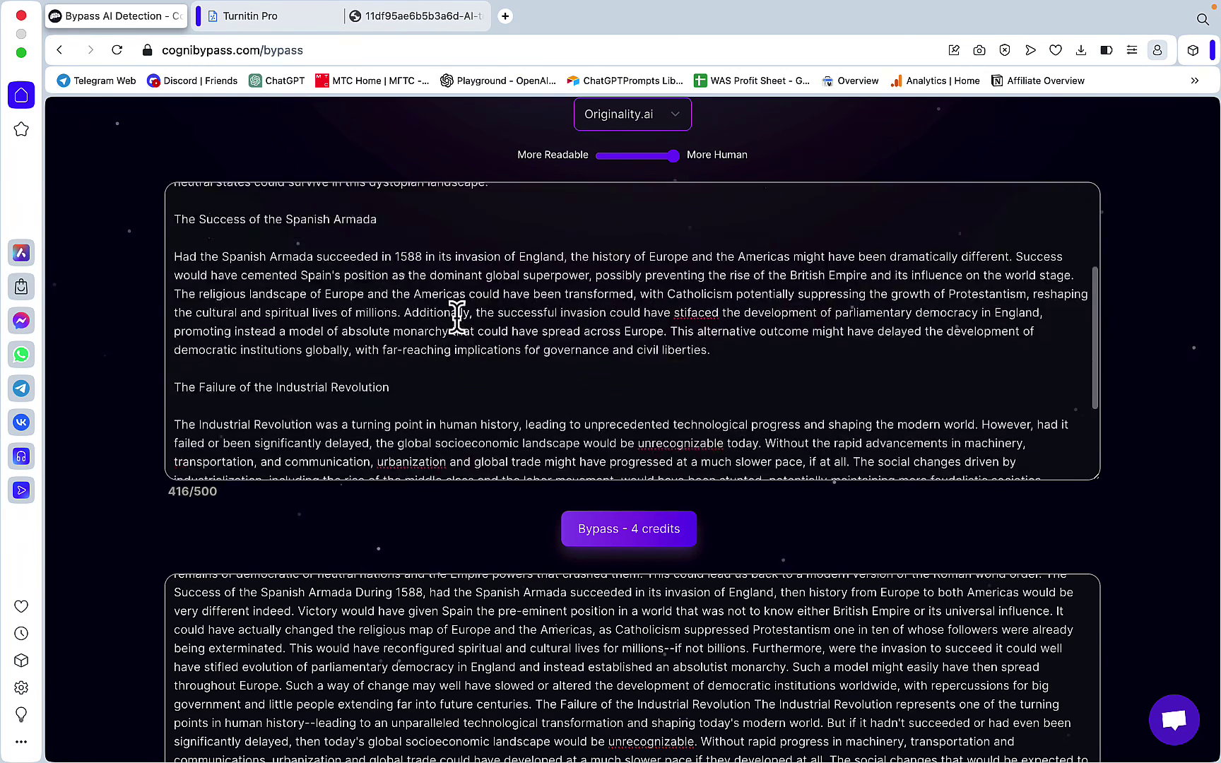